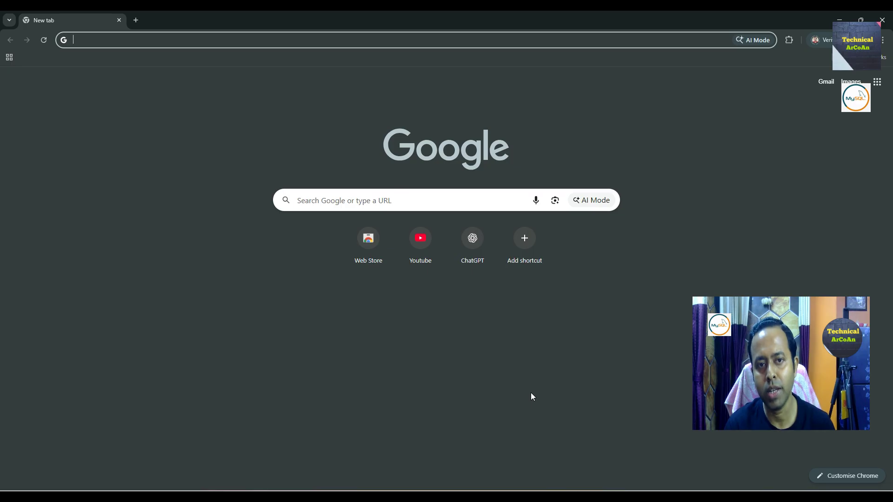
- Search Google for "mysql" and open the official MySQL website from the results
left_click(445, 203)
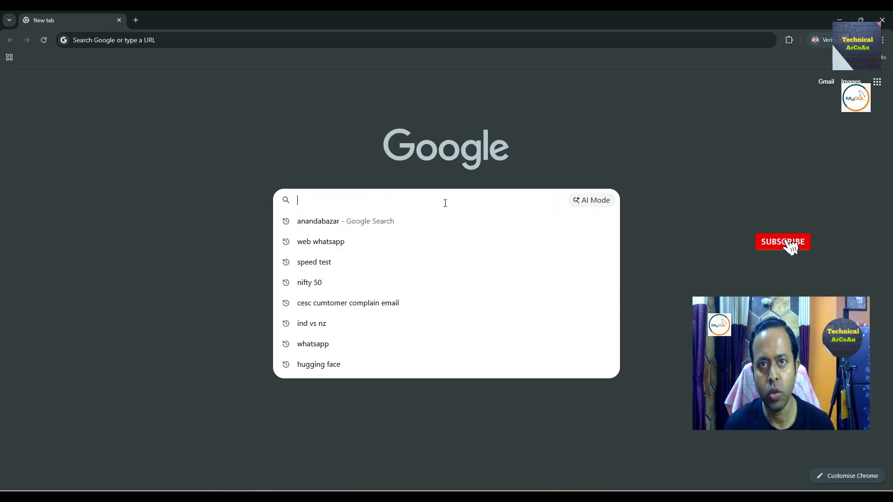
type("mysql")
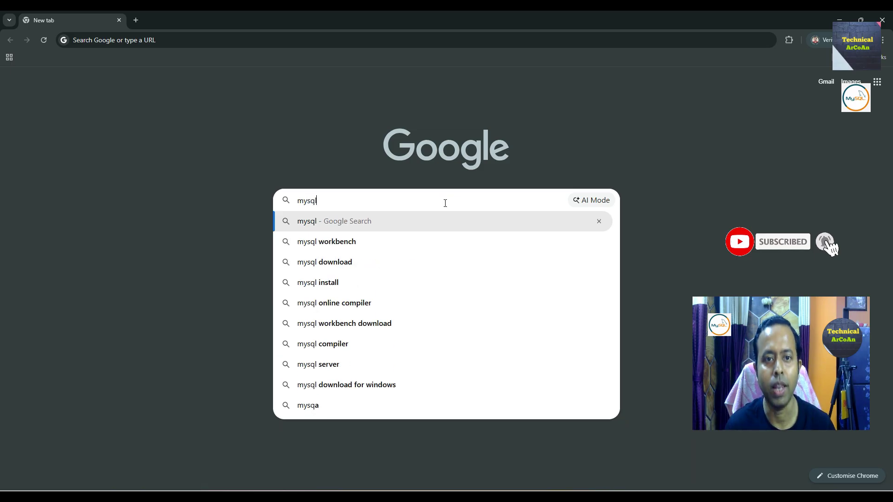
key("Return")
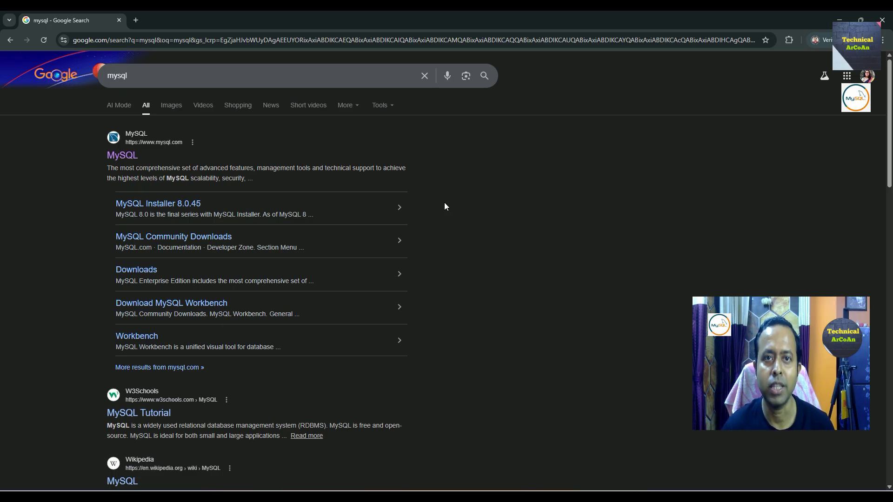
left_click(124, 157)
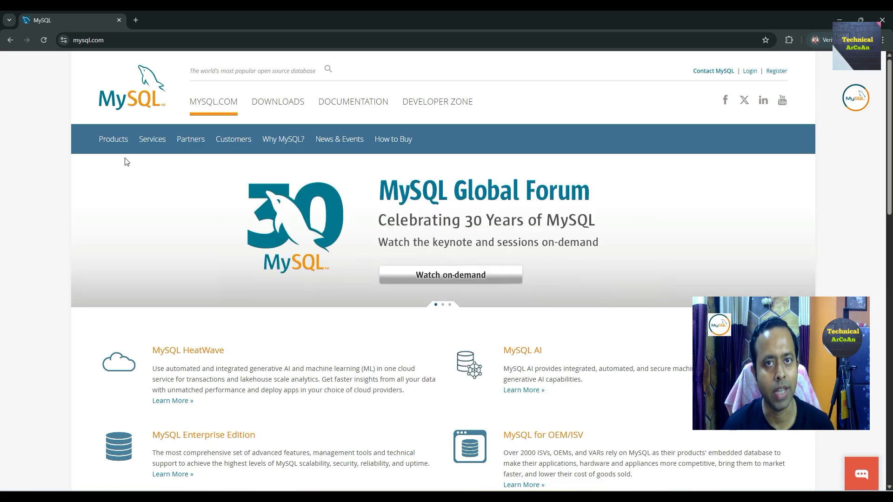
- Go to the MySQL Community (GPL) Downloads and open the MySQL Installer for Windows page
left_click(288, 107)
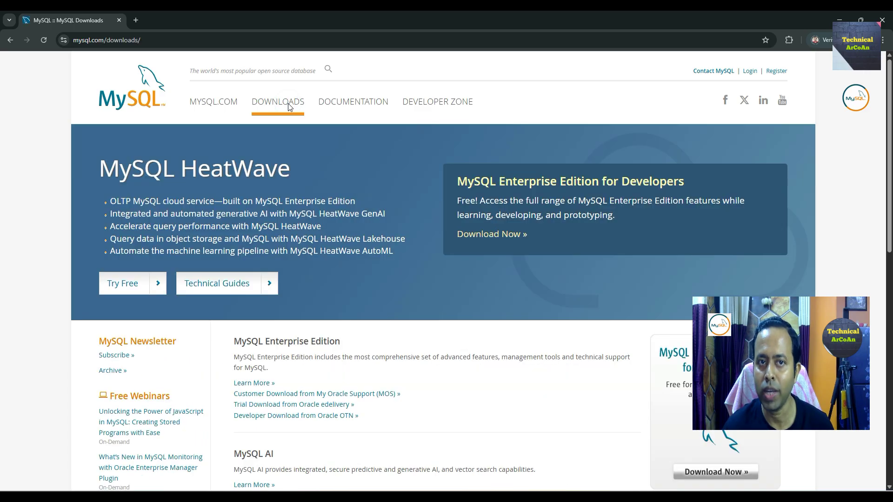
scroll(288, 107, "down", 4)
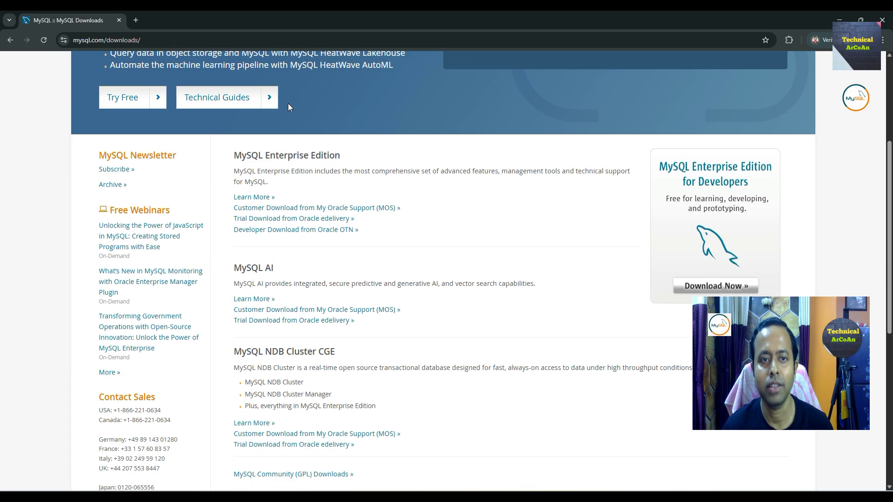
scroll(288, 105, "down", 4)
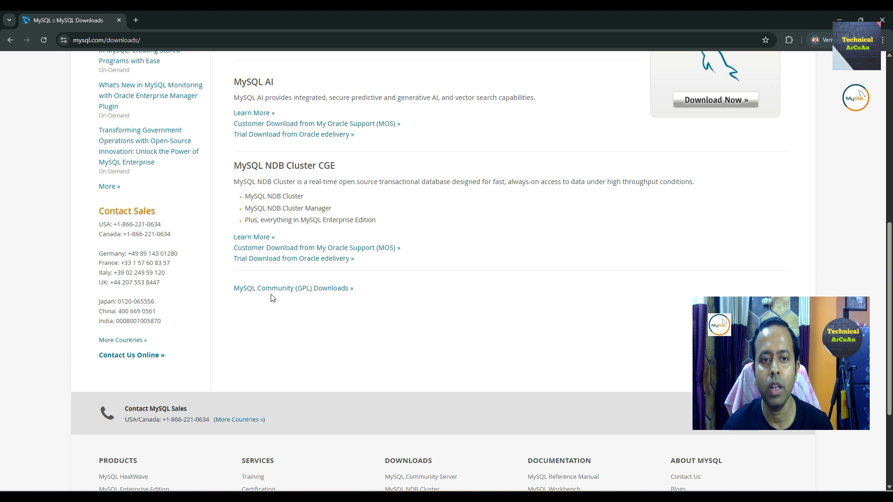
left_click(314, 291)
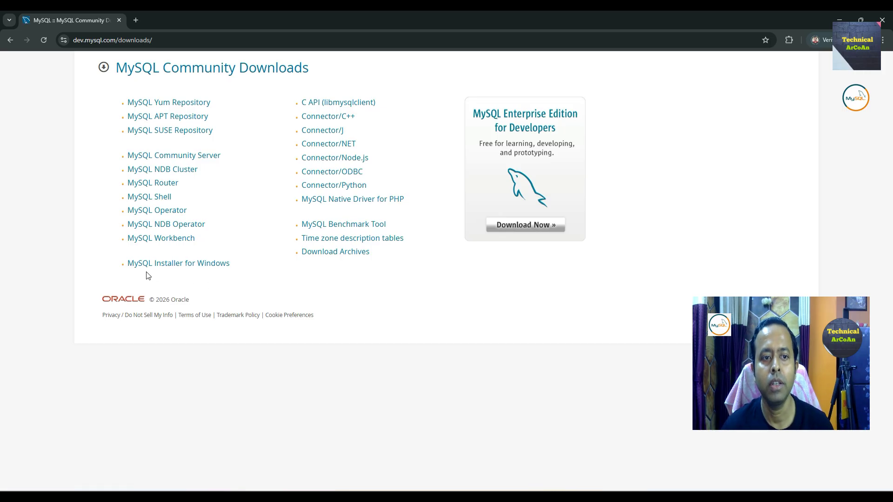
left_click(185, 267)
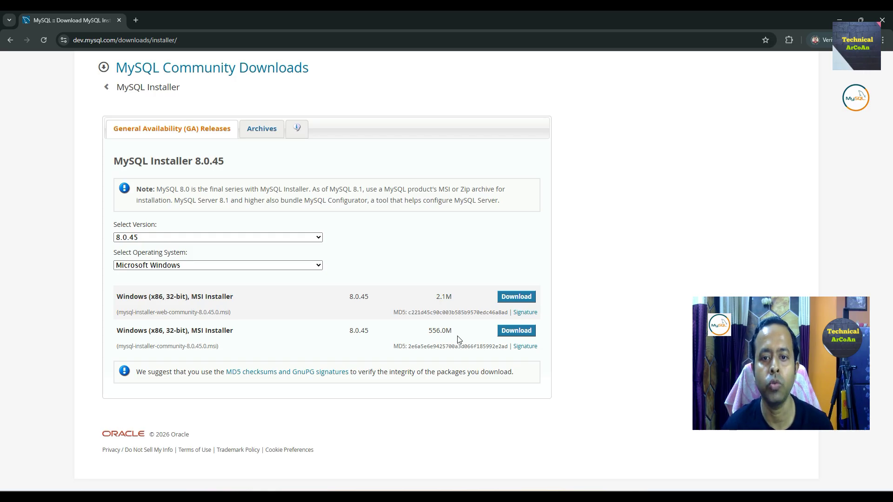
- Download the 556.0M Windows MSI installer, version 8.0.45, without logging in, and check the download's progress
left_click(510, 334)
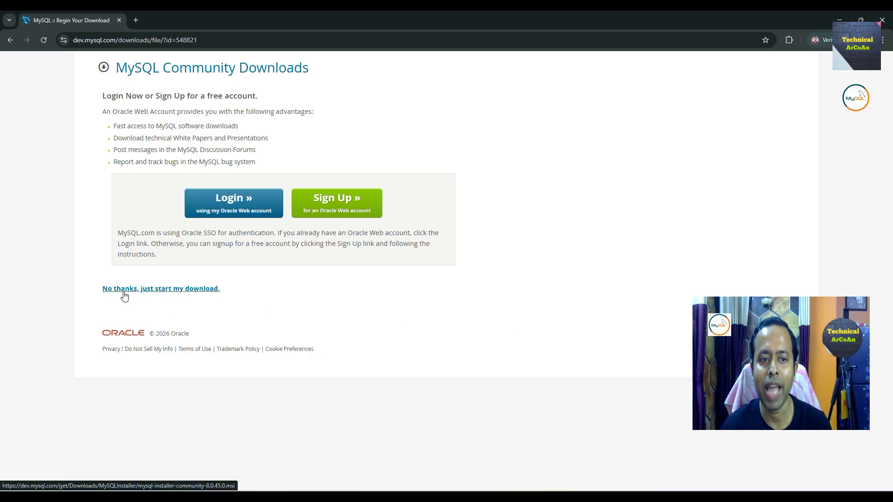
left_click(160, 289)
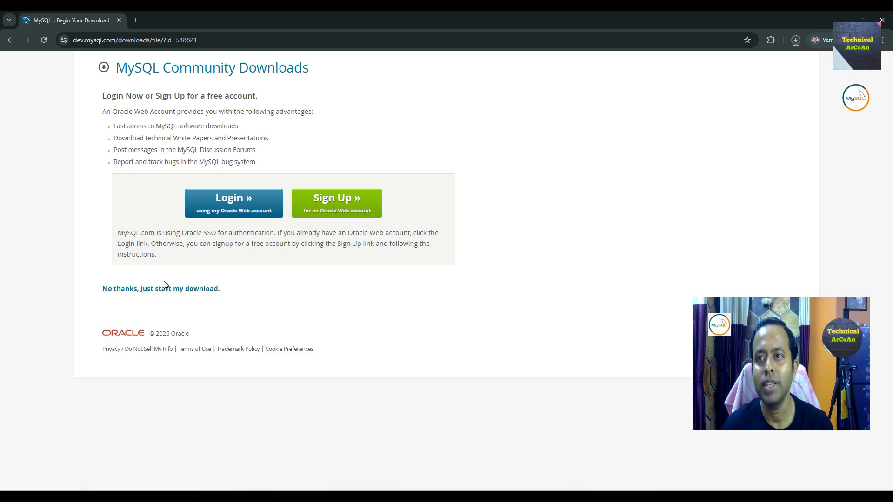
left_click(796, 41)
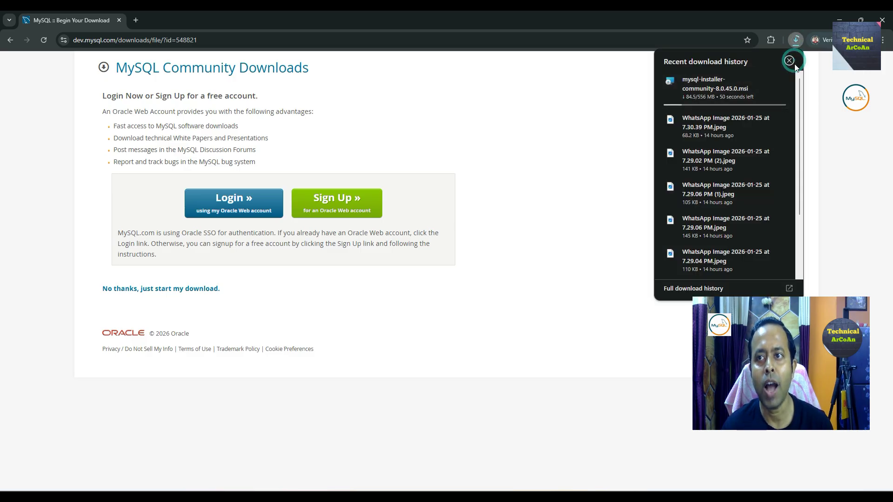
left_click(789, 60)
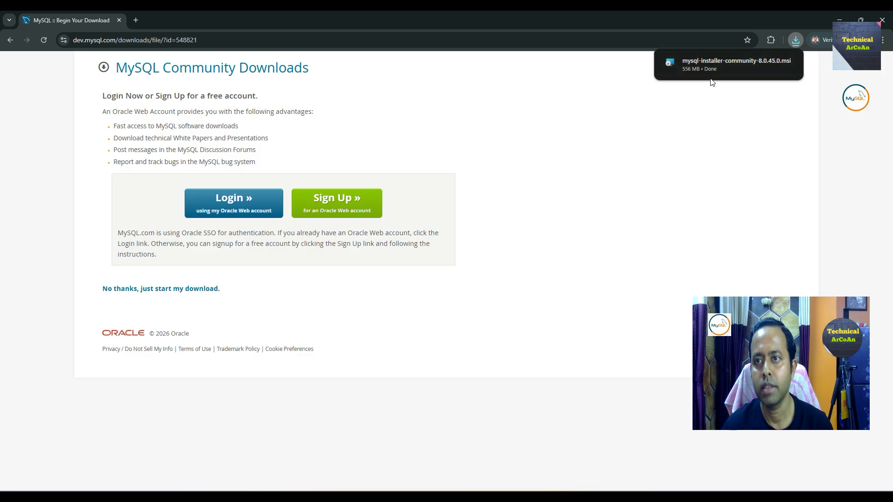
- Show the downloaded mysql-installer-community-8.0.45.0 file in its folder, run it, and close the folder window
mouse_move(686, 70)
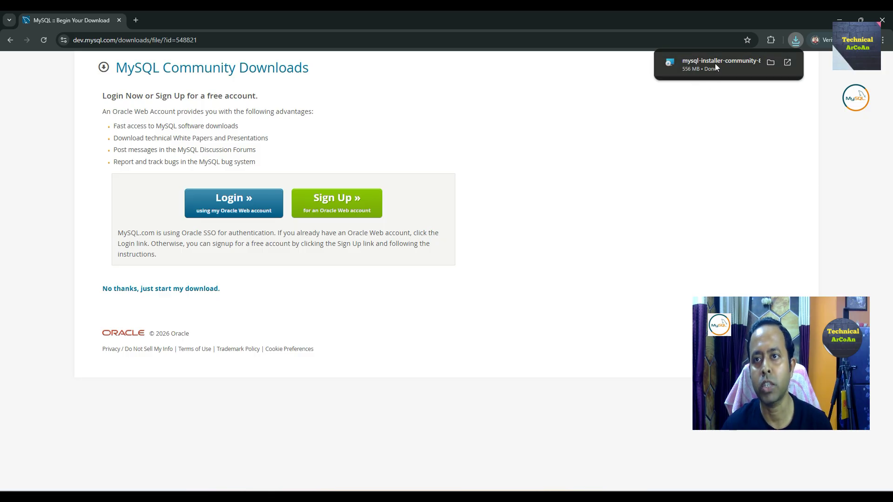
left_click(771, 65)
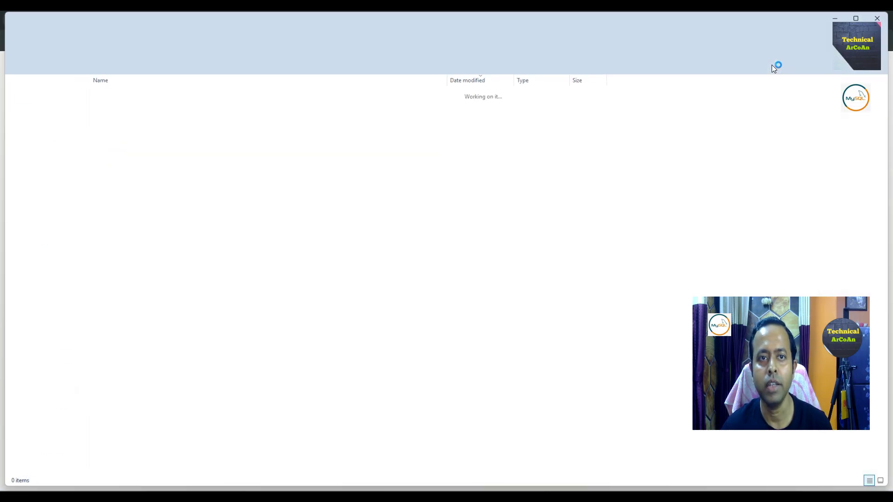
double_click(169, 106)
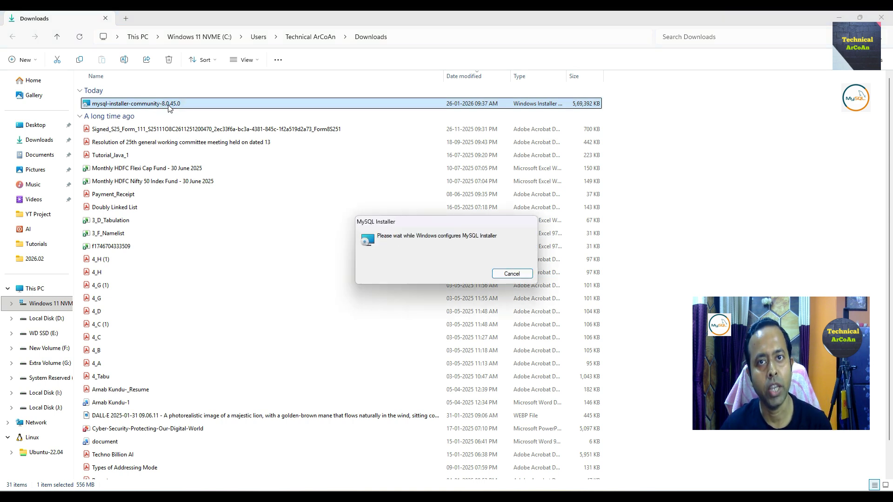
left_click(881, 17)
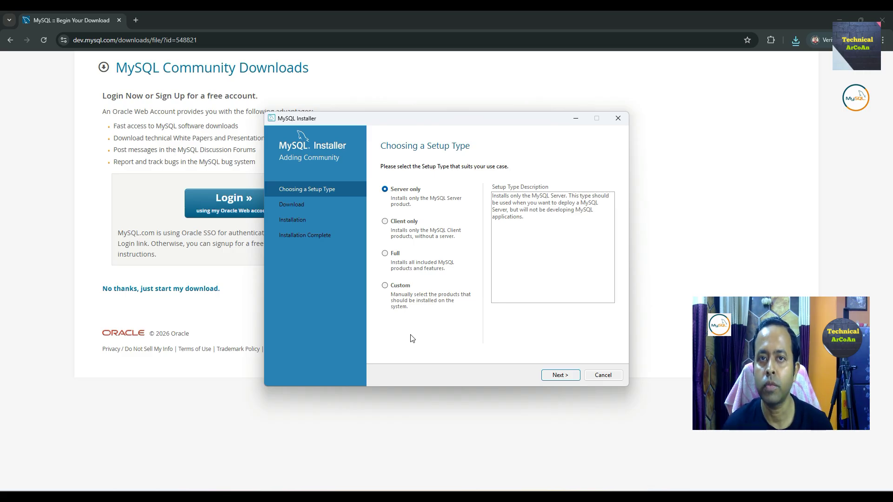
- Choose the Custom setup type and add MySQL Server 8.0.45 - X64 to the products to be installed
left_click(385, 285)
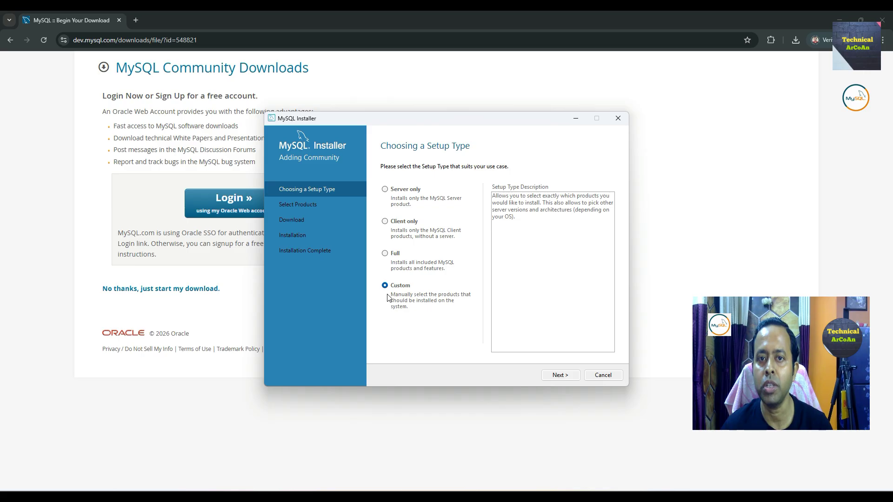
left_click(561, 376)
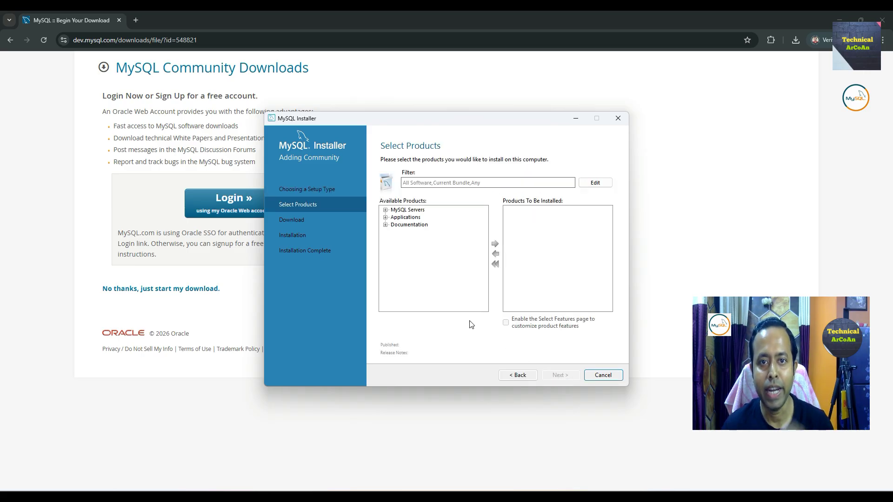
left_click(386, 210)
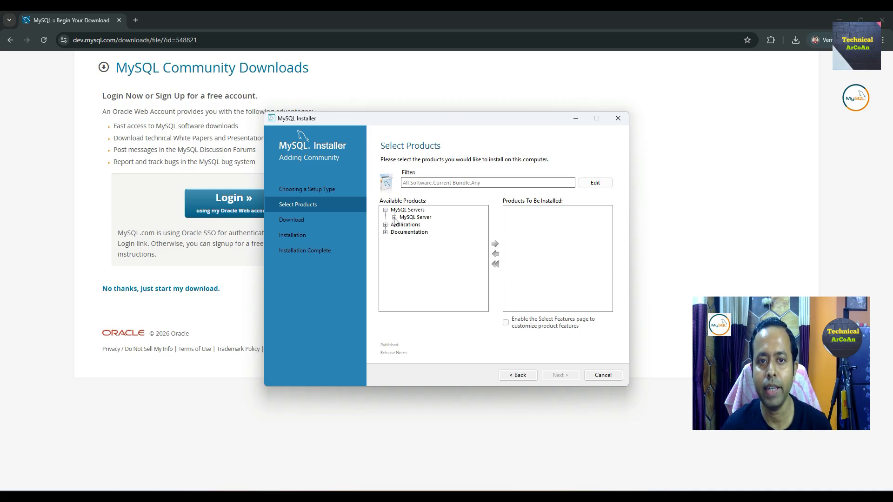
left_click(394, 217)
left_click(403, 224)
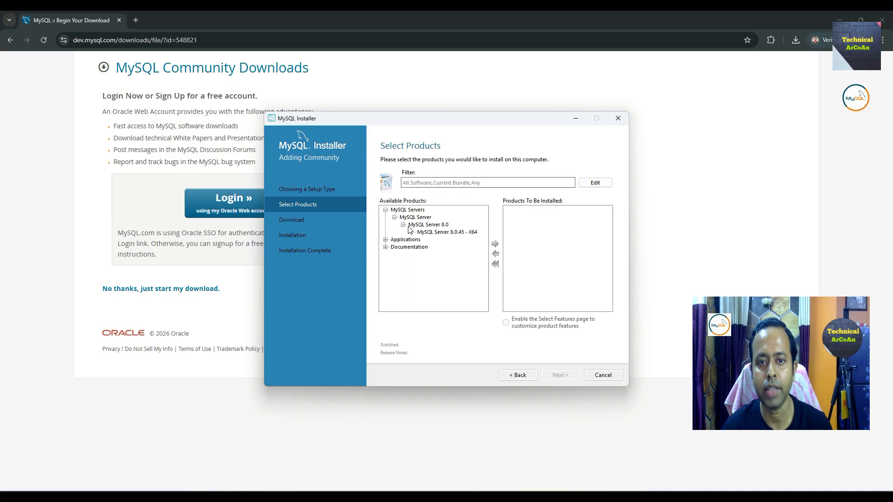
left_click(467, 232)
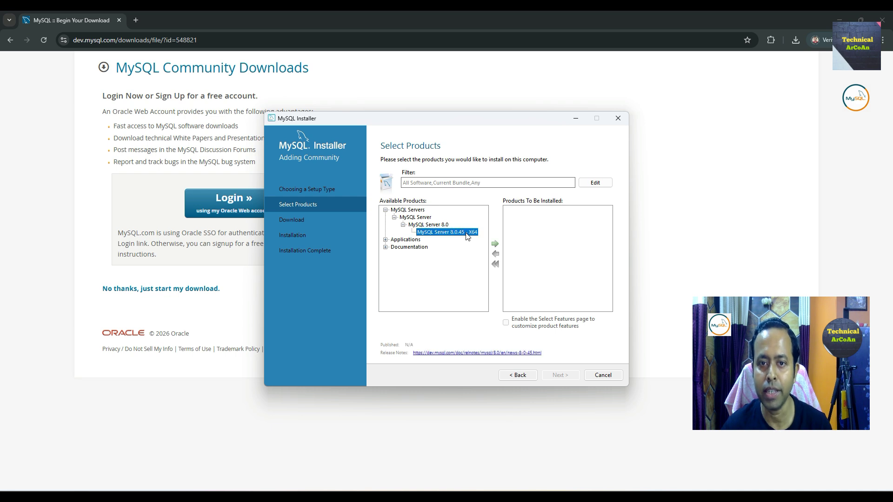
left_click(494, 243)
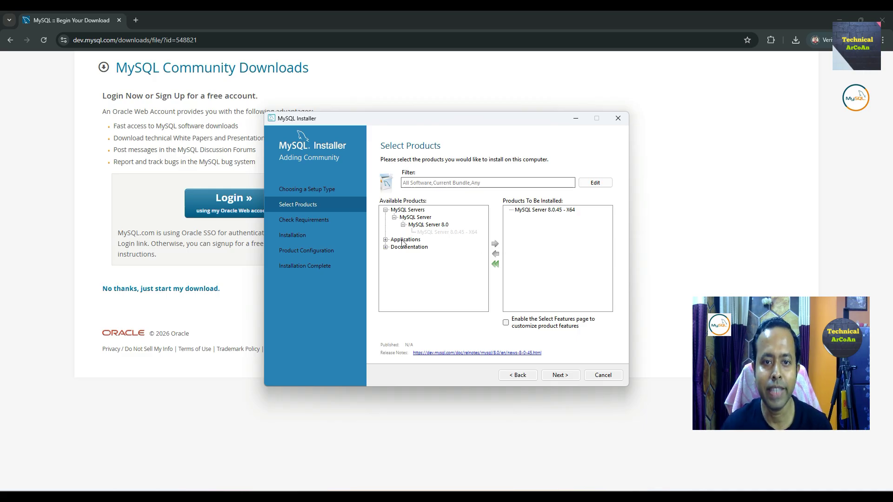
- Add MySQL Workbench 8.0.46 - X64 from the Applications category to the products to be installed
left_click(385, 240)
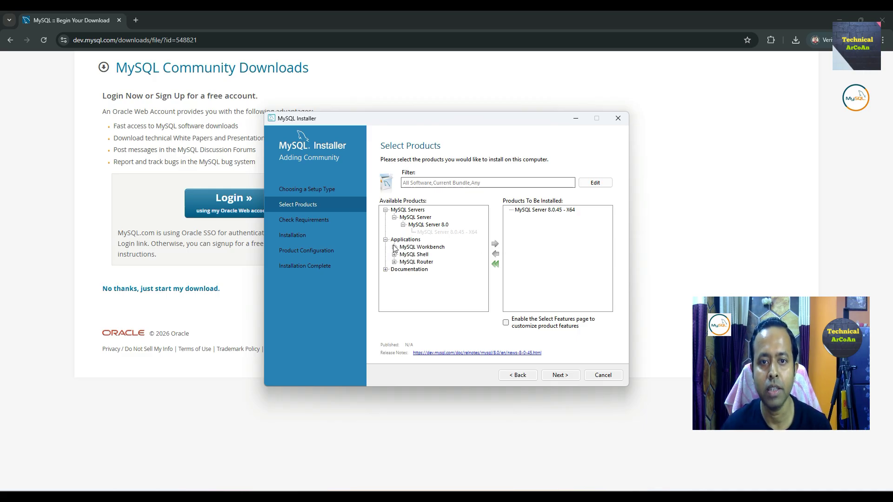
left_click(394, 248)
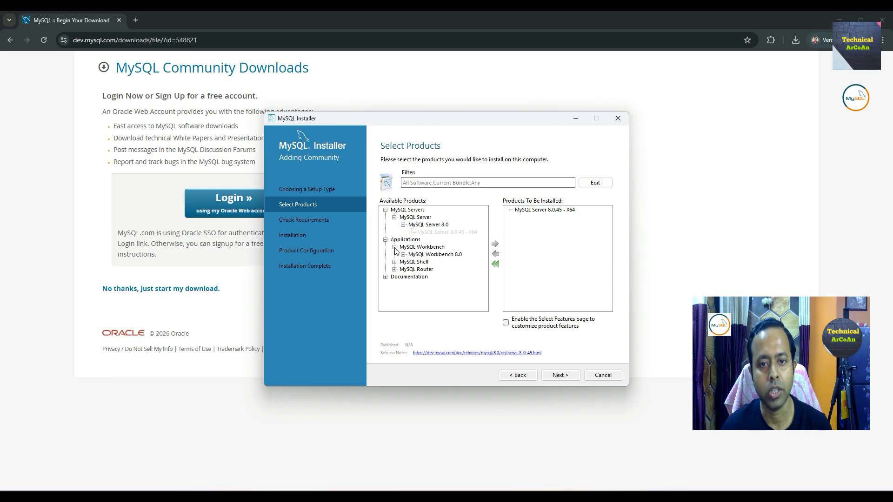
left_click(404, 255)
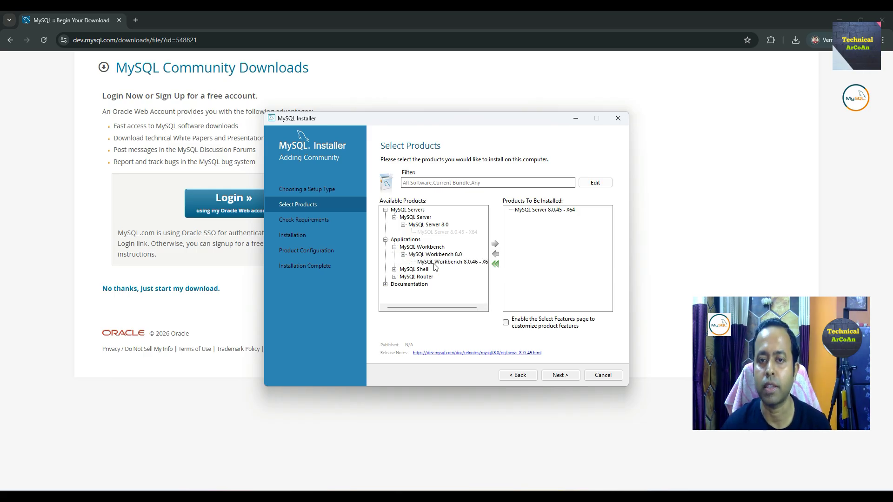
left_click(435, 263)
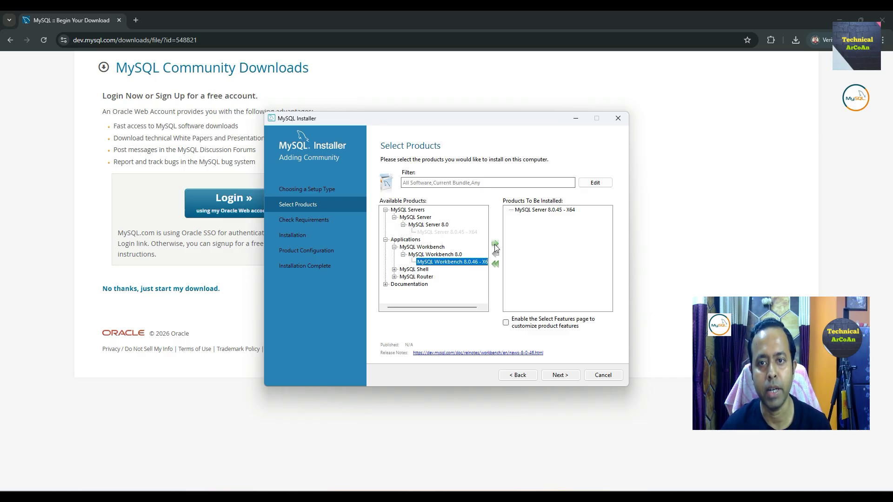
left_click(495, 244)
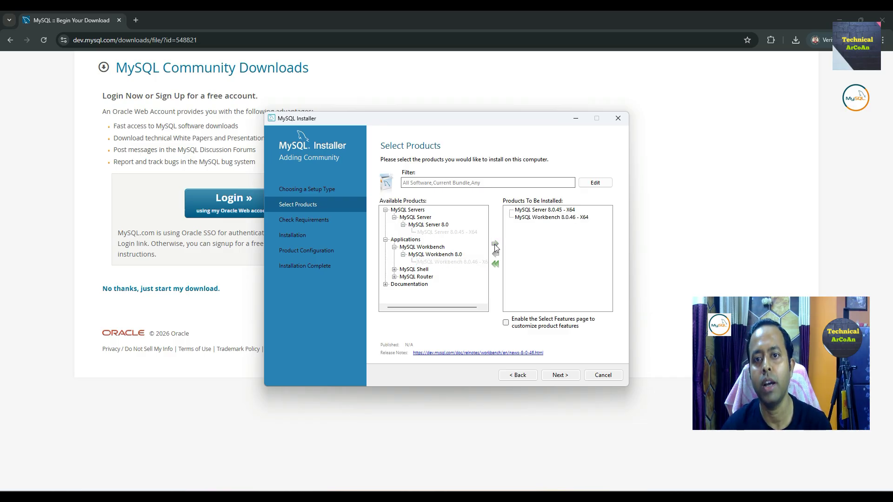
- Add MySQL Shell 8.0.45 - X64 to the products to be installed and proceed to the requirements check
left_click(394, 270)
left_click(403, 277)
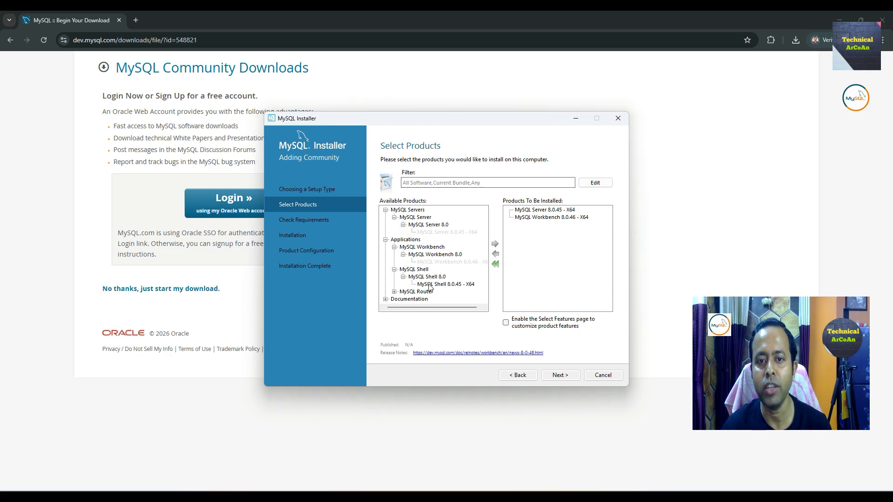
left_click(431, 284)
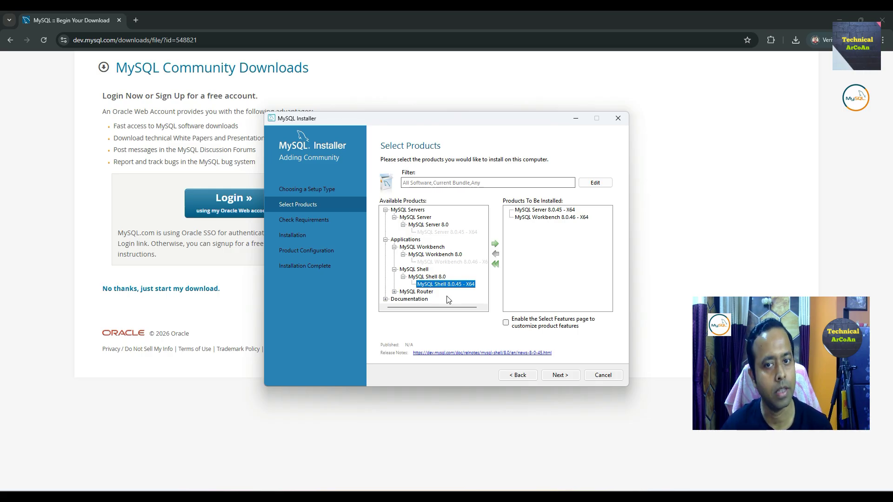
left_click(494, 246)
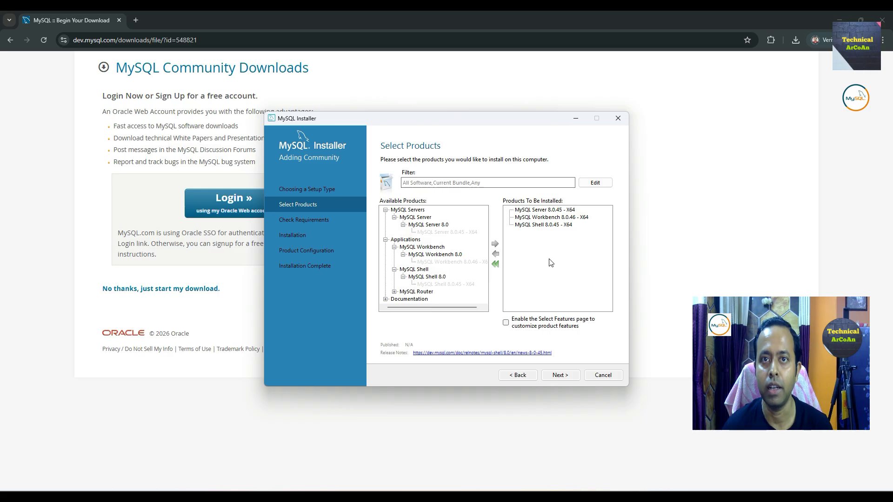
left_click(561, 376)
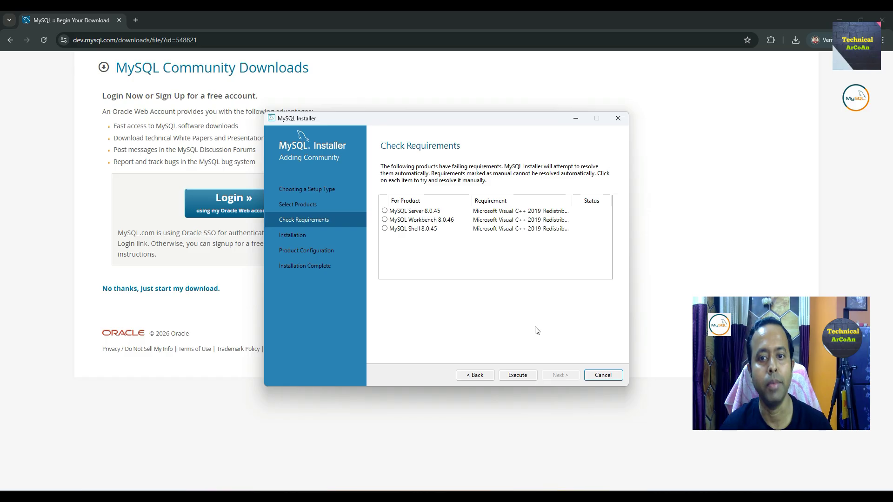
- Resolve the failing requirements by accepting the license terms and installing the Microsoft Visual C++ 2015-2019 Redistributable (x64)
left_click(516, 375)
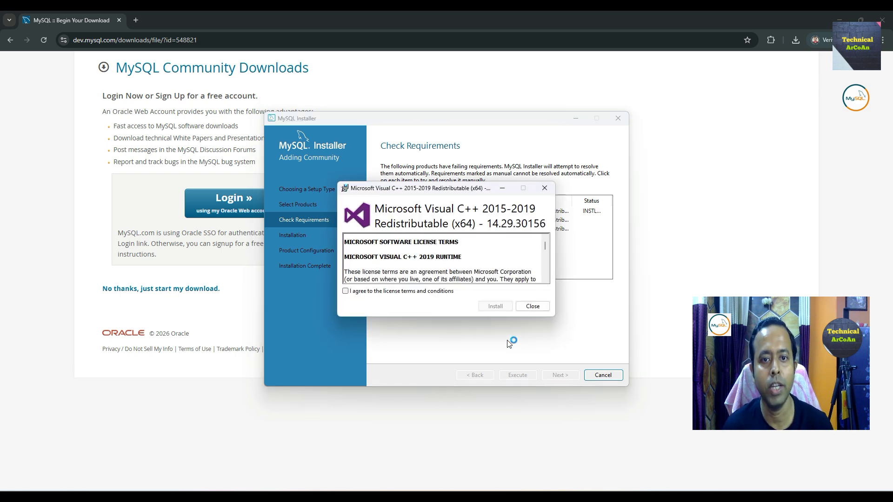
left_click(345, 291)
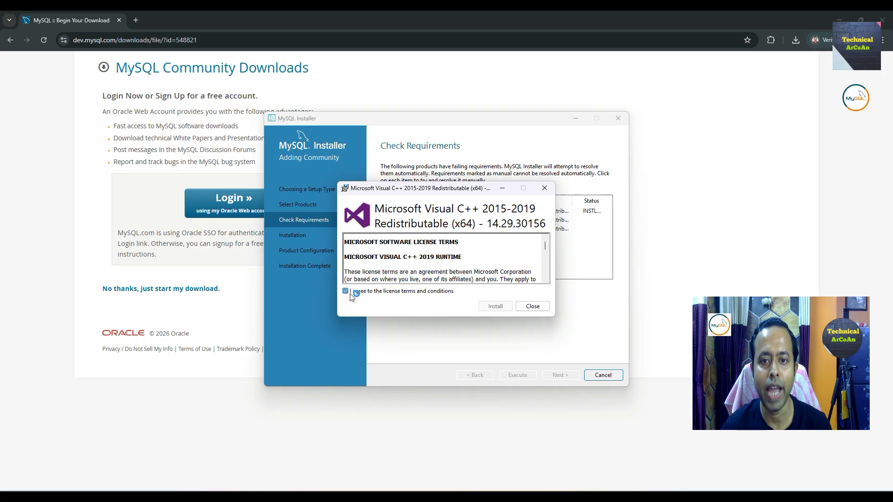
left_click(494, 307)
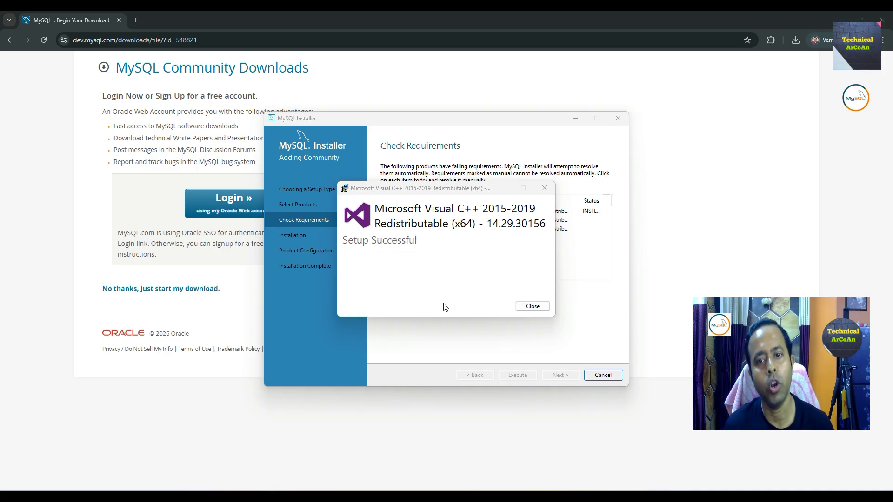
- Close the finished redistributable setup, then install MySQL Server 8.0.45, MySQL Workbench 8.0.46 and MySQL Shell 8.0.45
left_click(530, 308)
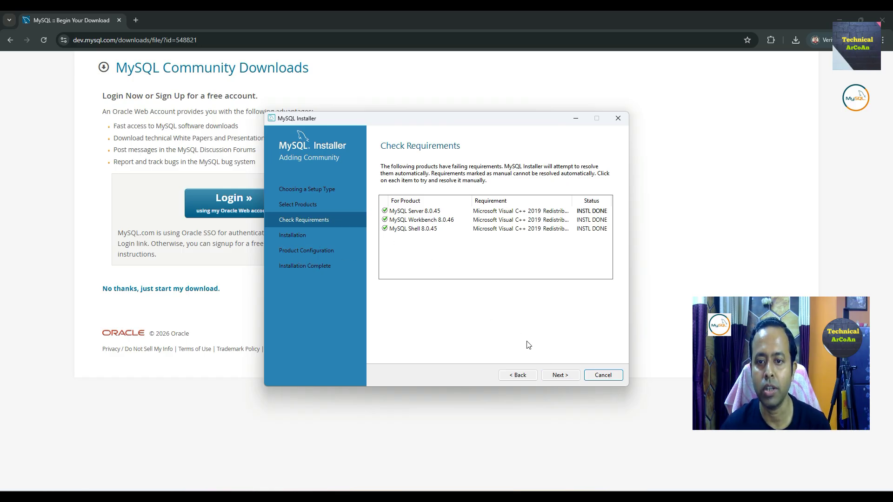
left_click(560, 375)
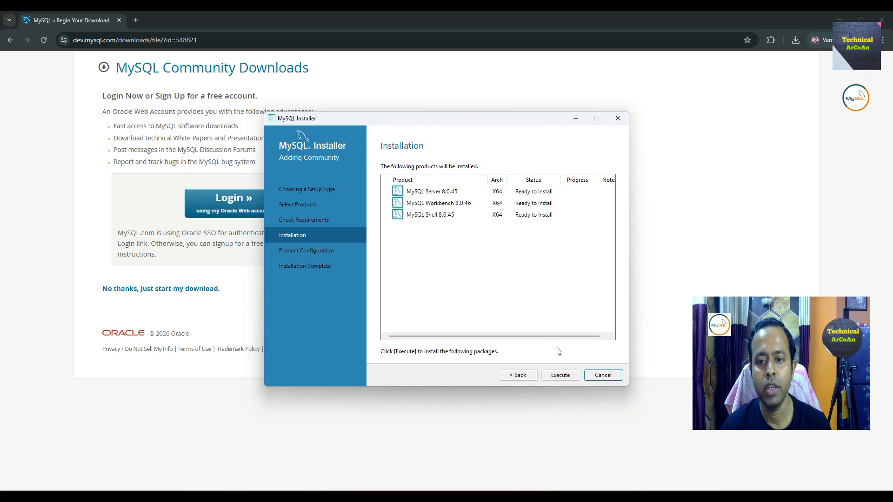
left_click(560, 375)
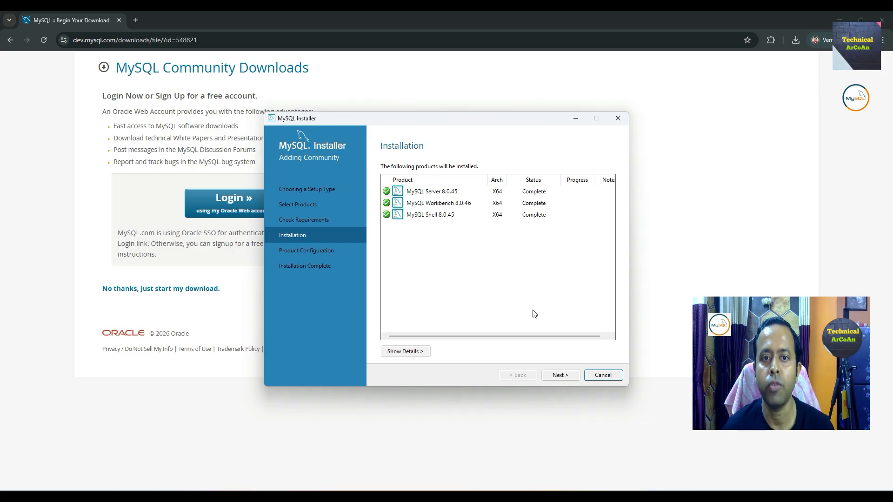
left_click(560, 375)
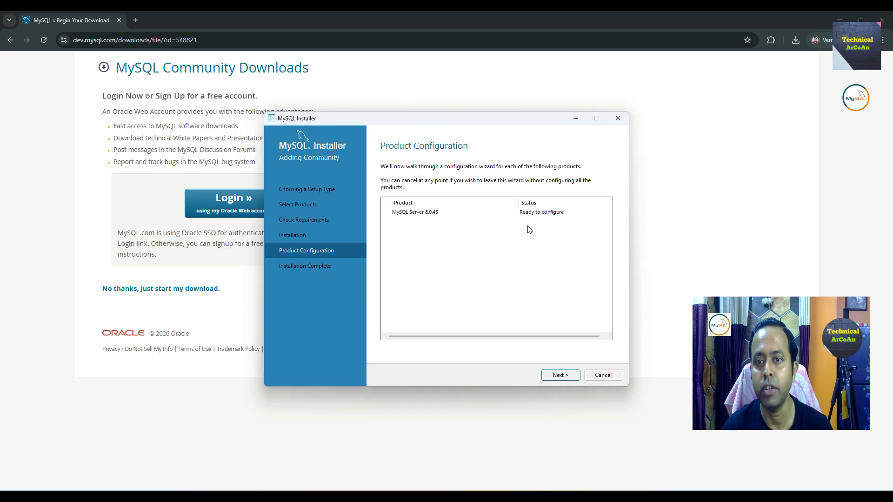
- Configure MySQL Server as a Development Computer using TCP/IP port 3306, X Protocol port 33060 and strong password encryption for authentication
left_click(565, 377)
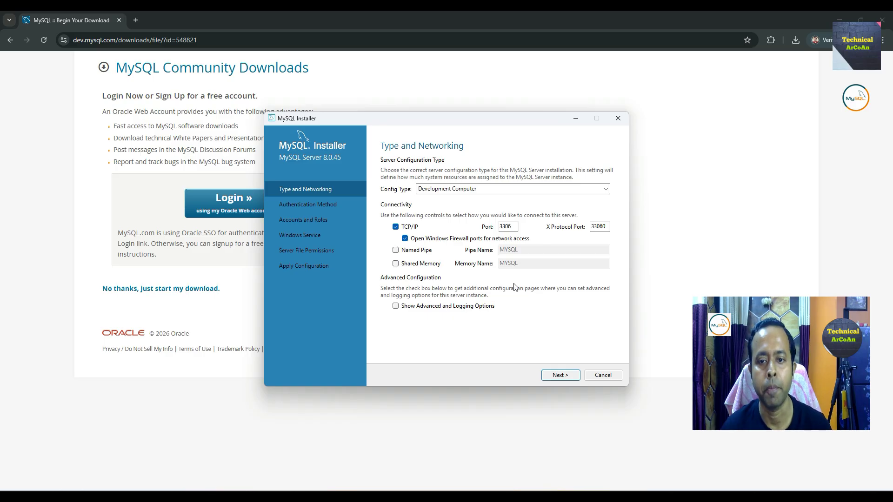
left_click(560, 378)
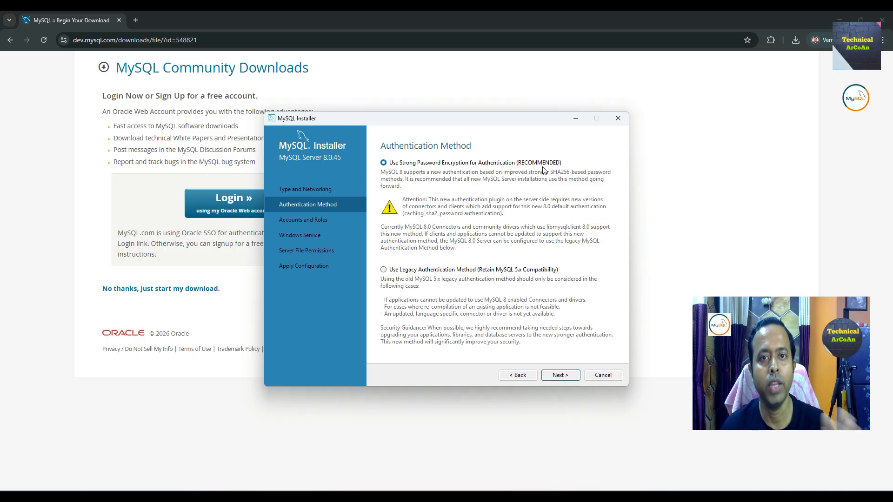
left_click(562, 378)
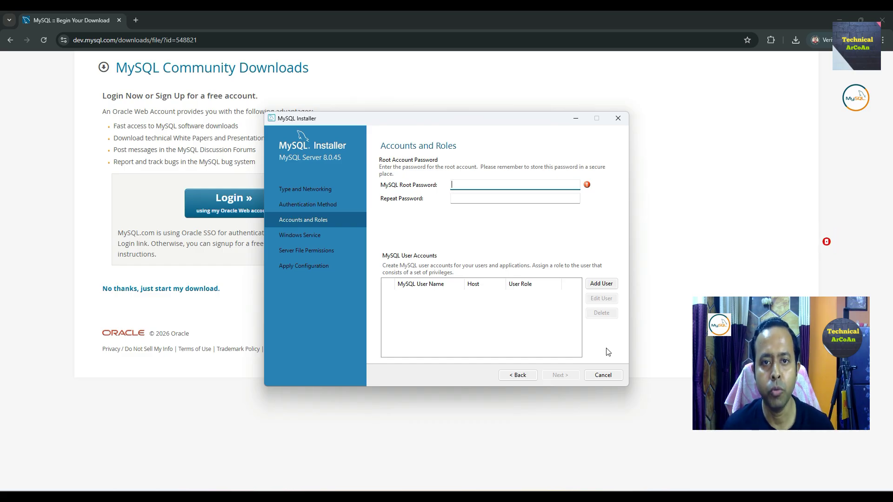
- Set the MySQL root account password, repeat it for confirmation and accept the accounts and roles settings without adding users
type("ro")
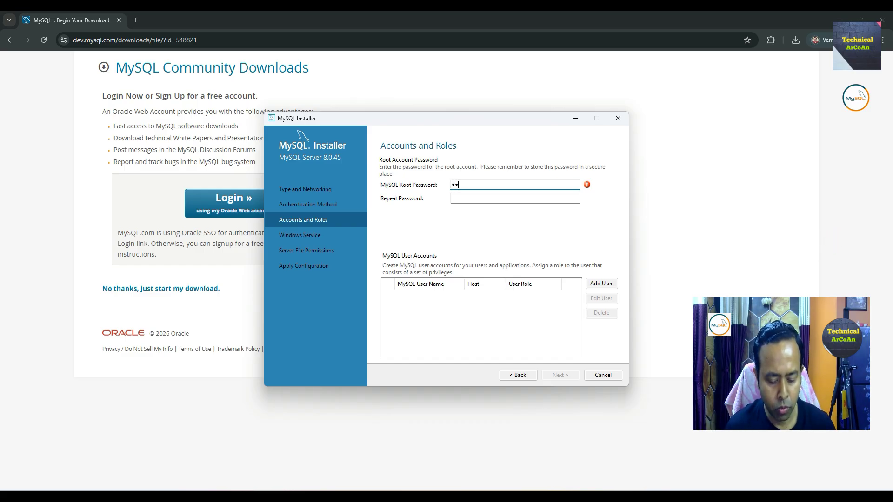
type("•••••••••")
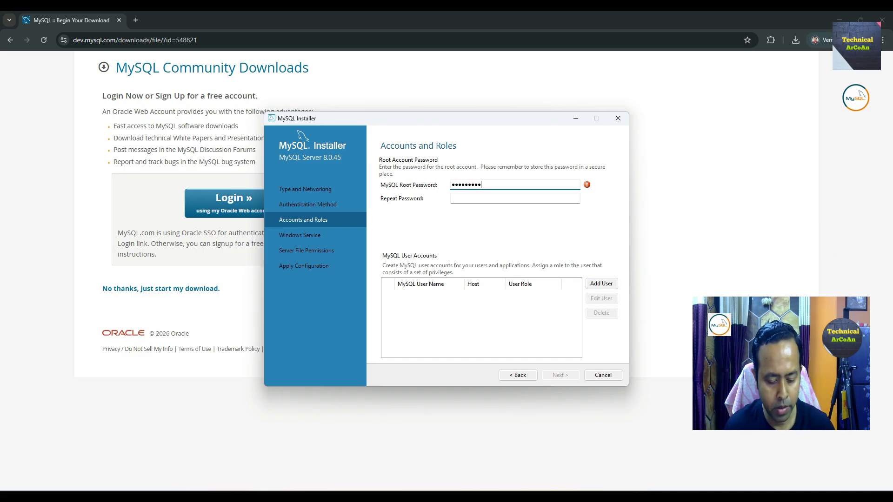
key("Tab")
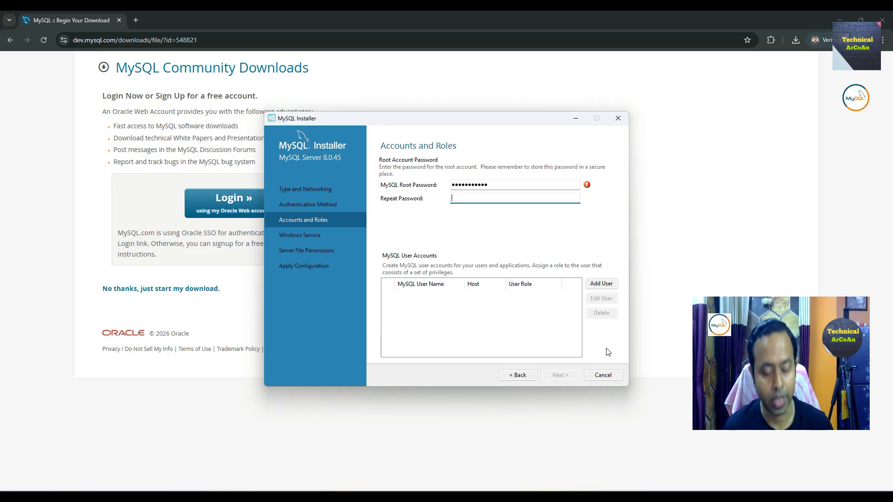
type("••••••")
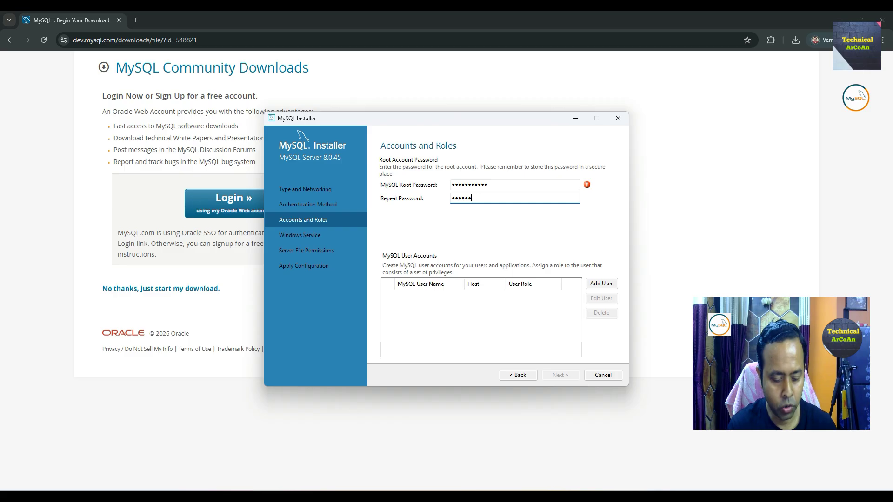
type("••••")
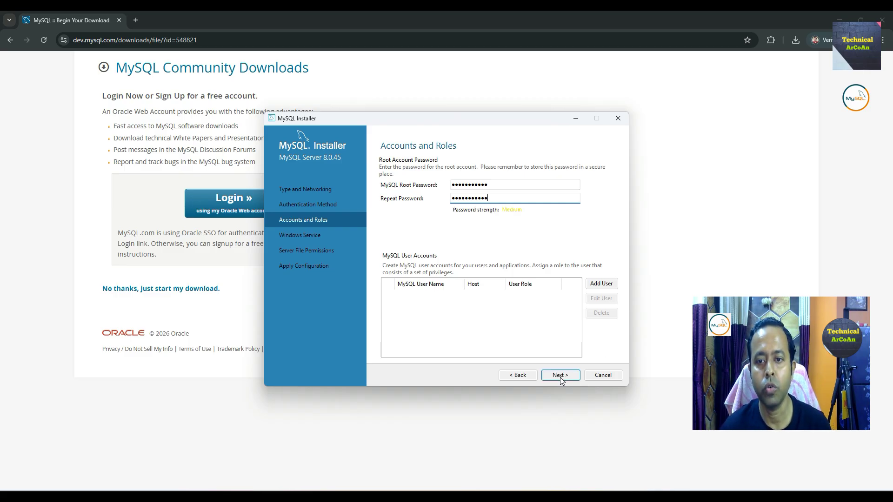
left_click(560, 376)
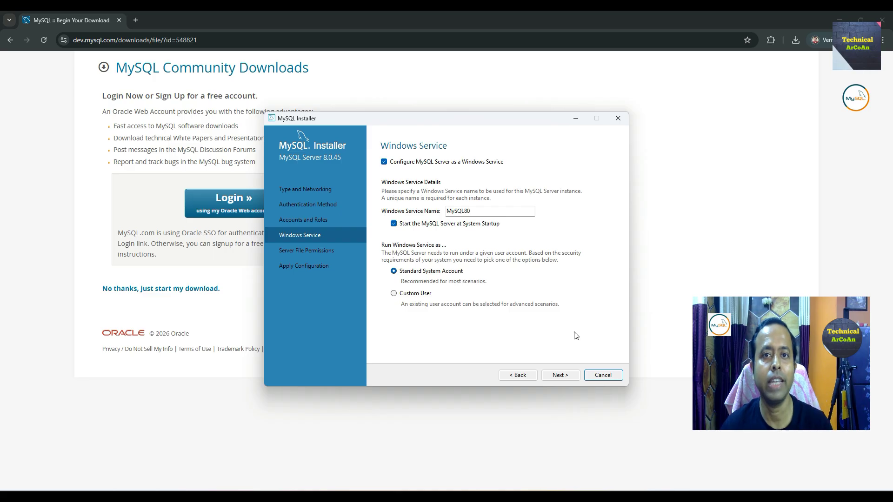
- Apply the server configuration with Windows service MySQL80 under the Standard System Account and full data-directory access for the service user and administrators group
left_click(560, 377)
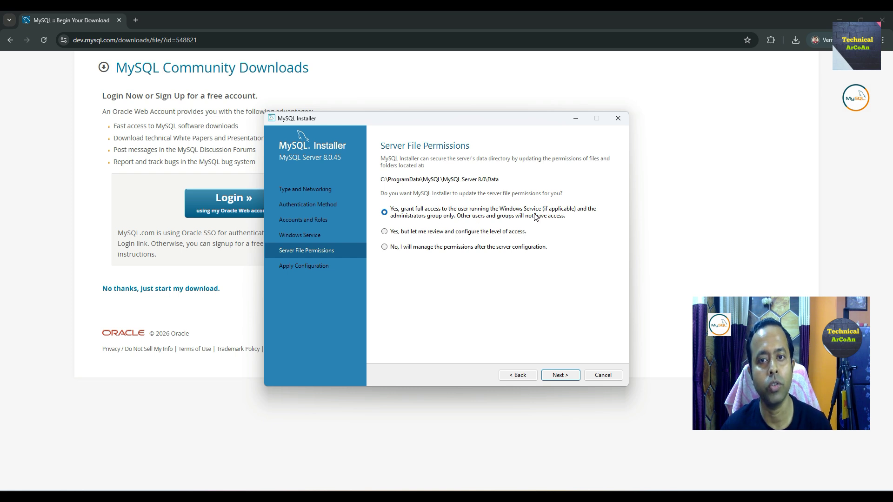
left_click(563, 378)
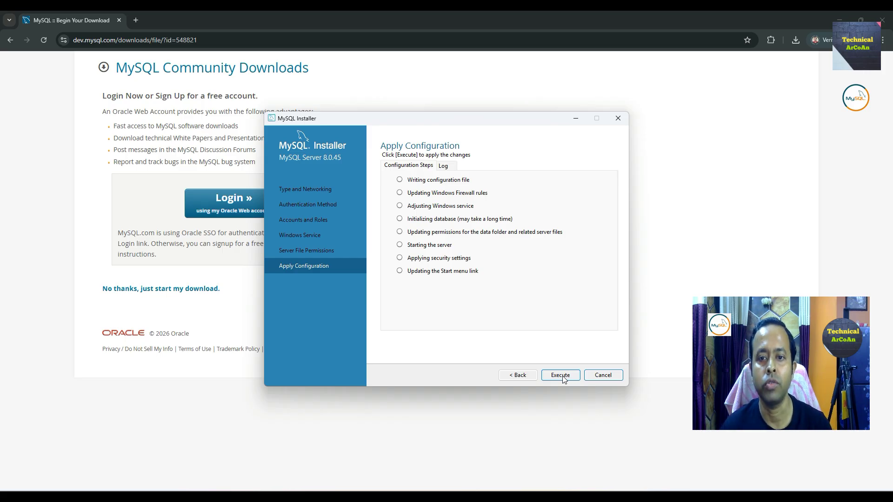
left_click(561, 375)
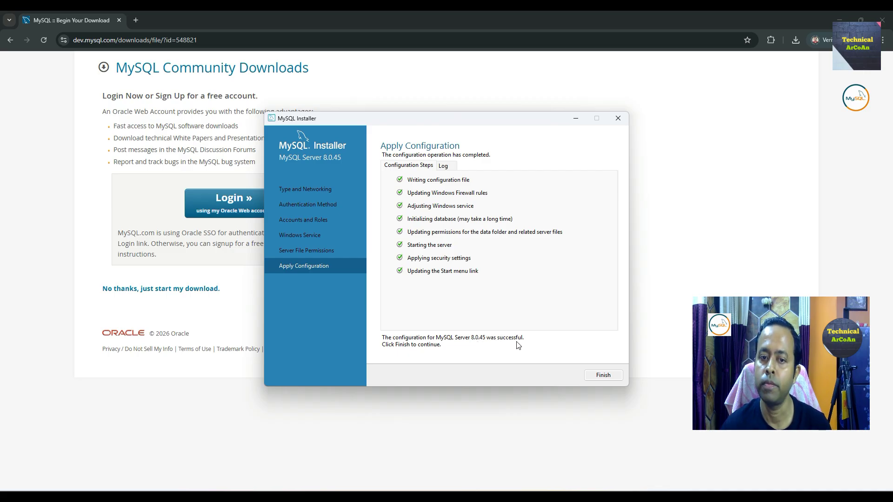
- Finish the server configuration and complete the installation with MySQL Workbench and MySQL Shell set to start after setup
left_click(598, 376)
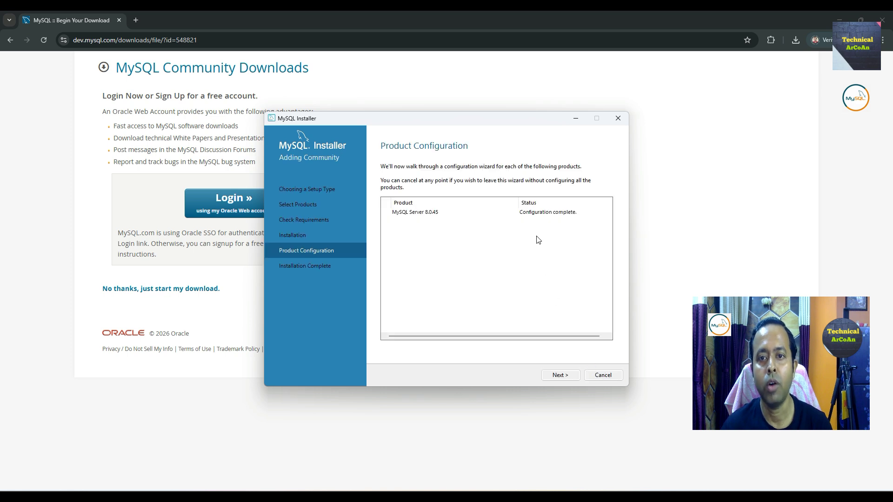
left_click(560, 375)
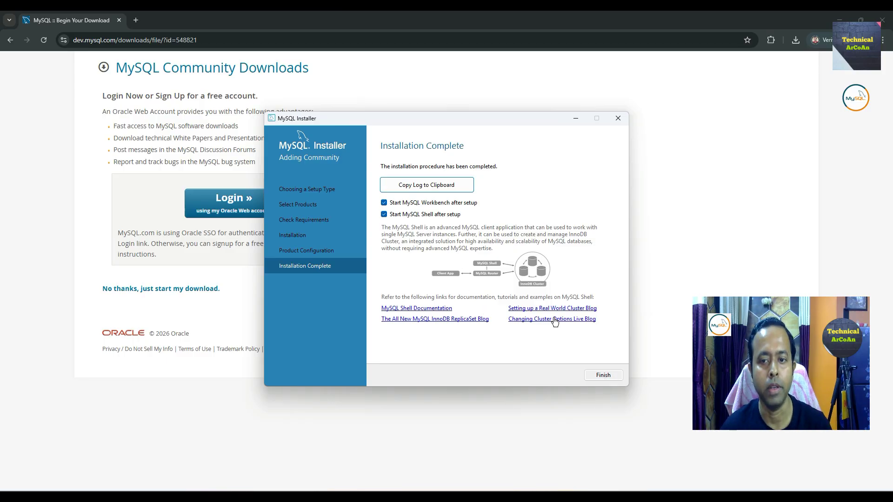
left_click(603, 375)
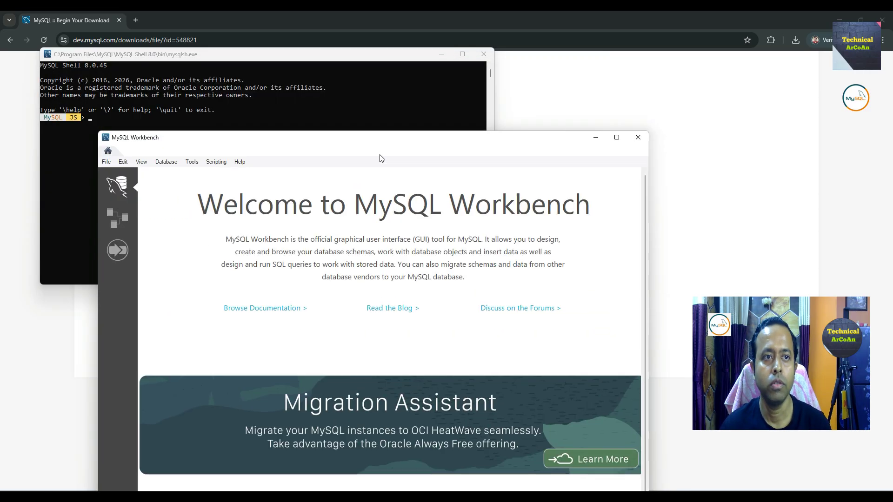
- Close the MySQL Workbench and MySQL Shell windows and minimize the browser to reach the desktop
left_click_drag(381, 159, 389, 121)
left_click(659, 121)
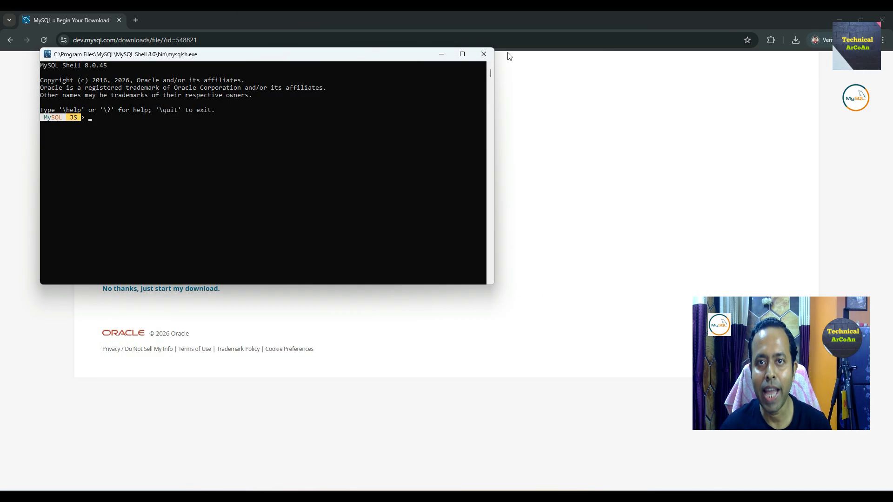
left_click(483, 54)
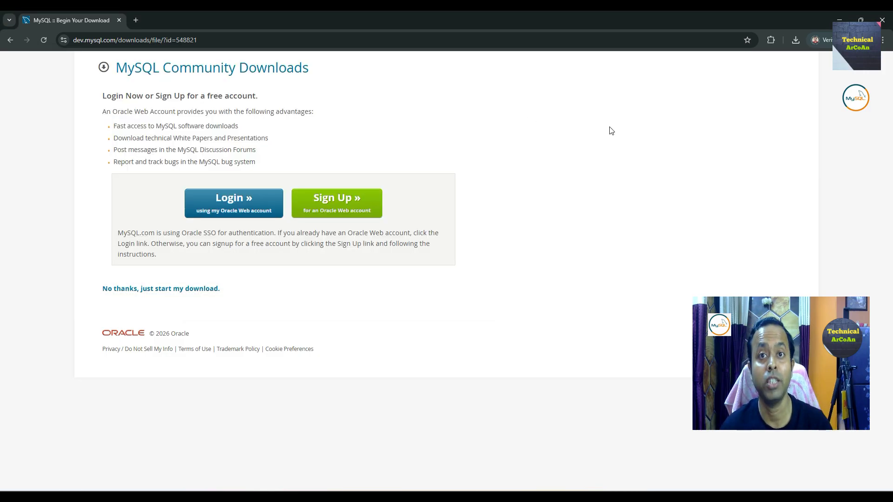
left_click(839, 20)
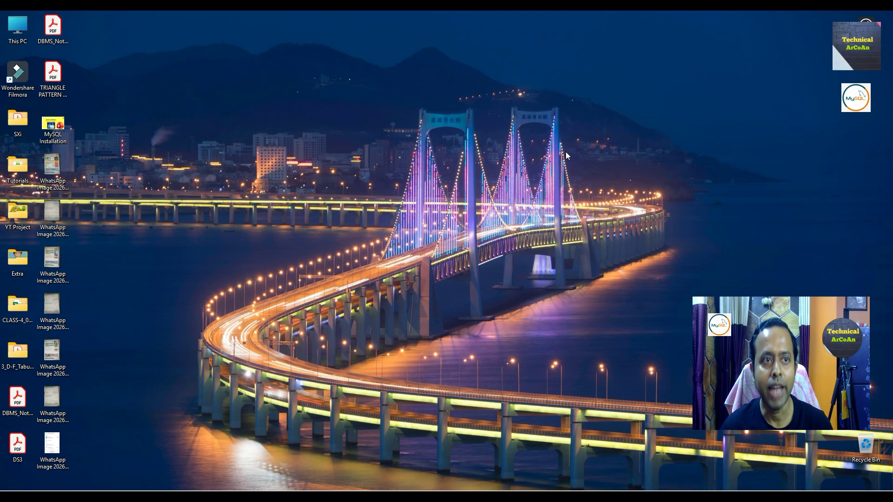
- In File Explorer, open the folder C:\Program Files\MySQL\MySQL Server 8.0\bin
right_click(20, 31)
double_click(14, 29)
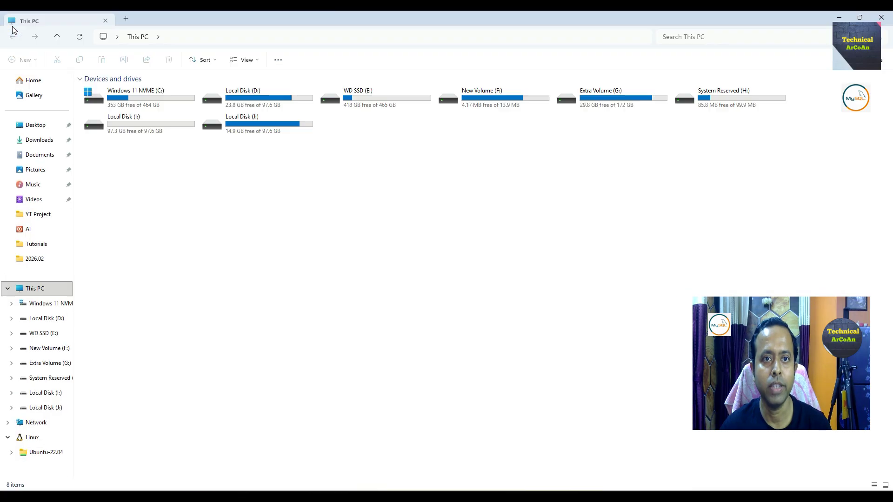
double_click(125, 97)
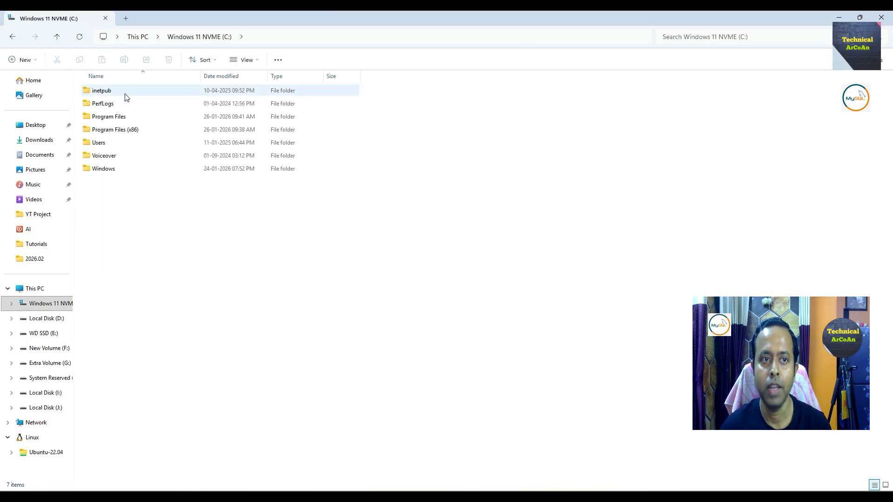
left_click(128, 118)
double_click(127, 118)
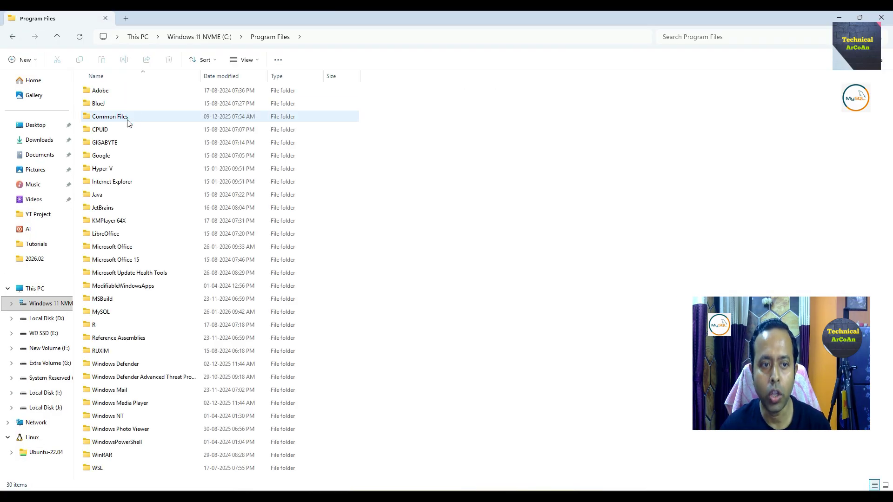
double_click(127, 312)
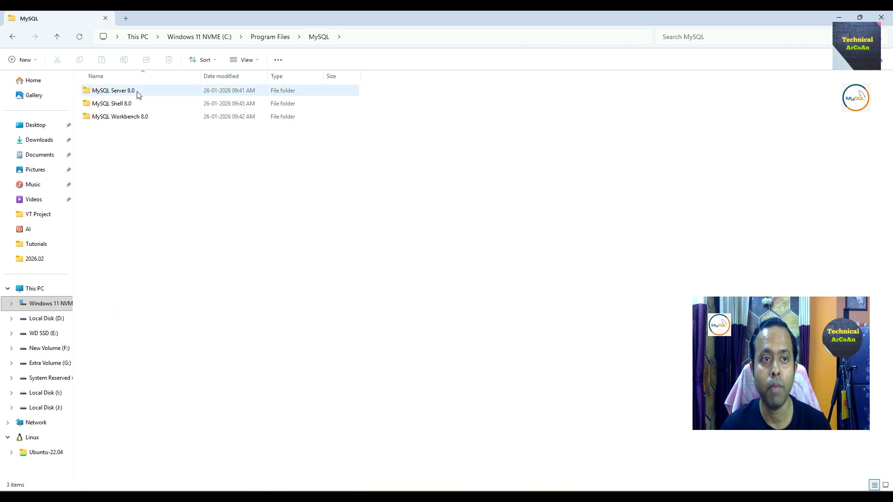
double_click(136, 92)
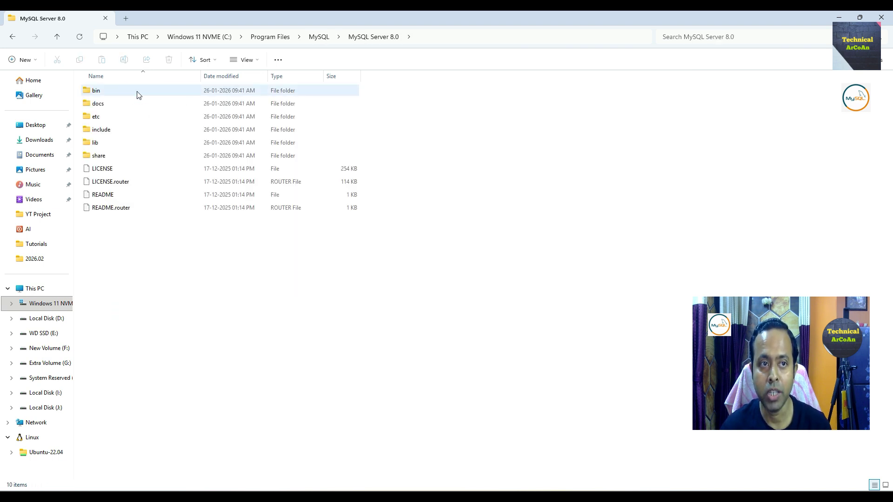
double_click(137, 93)
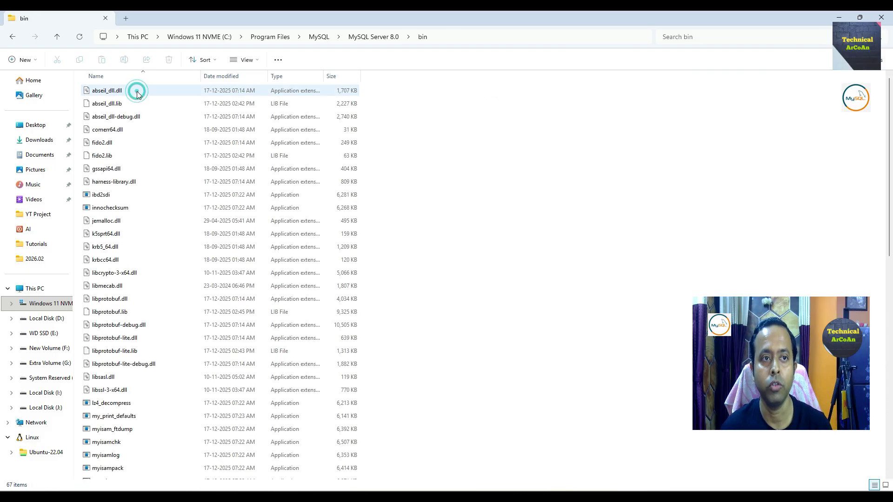
- Copy the bin folder's path C:\Program Files\MySQL\MySQL Server 8.0\bin and close File Explorer
left_click(437, 37)
key("ctrl+c")
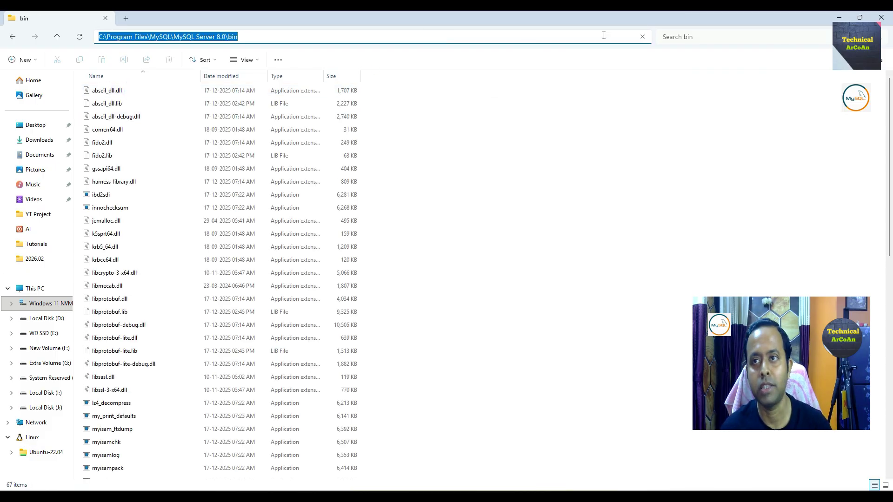
left_click(881, 18)
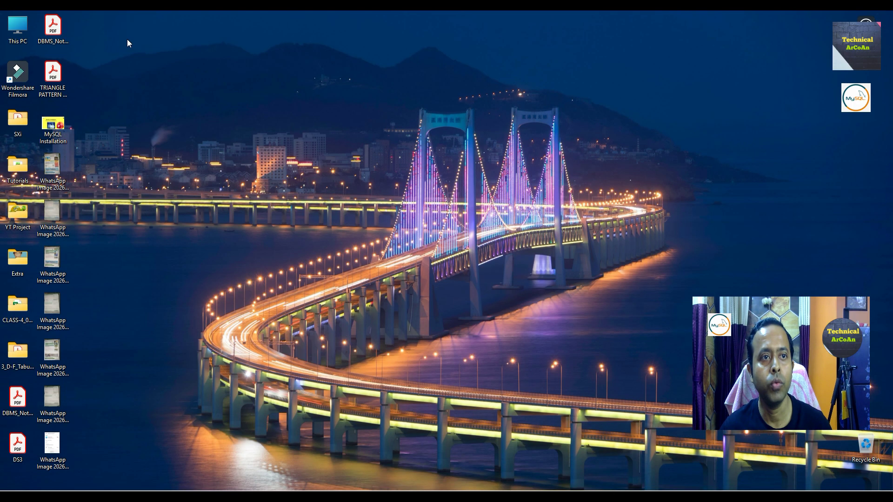
- Open the Environment Variables dialog through This PC's properties and the advanced system settings
right_click(19, 33)
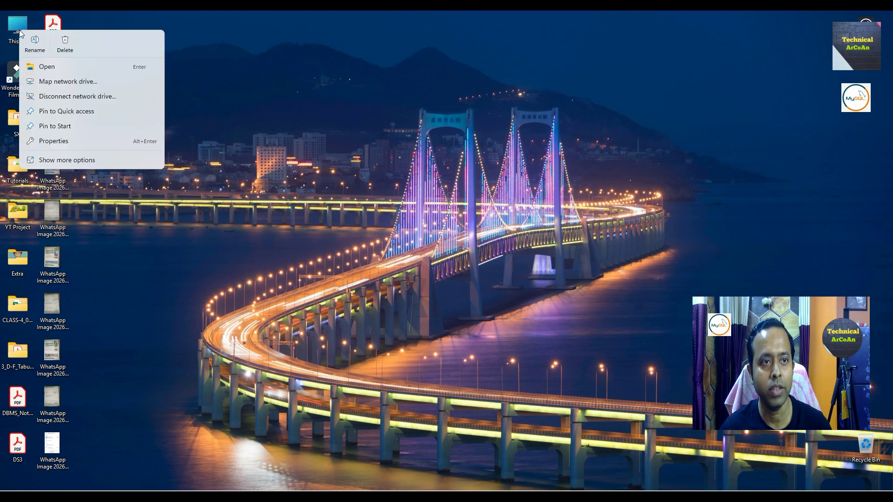
left_click(79, 143)
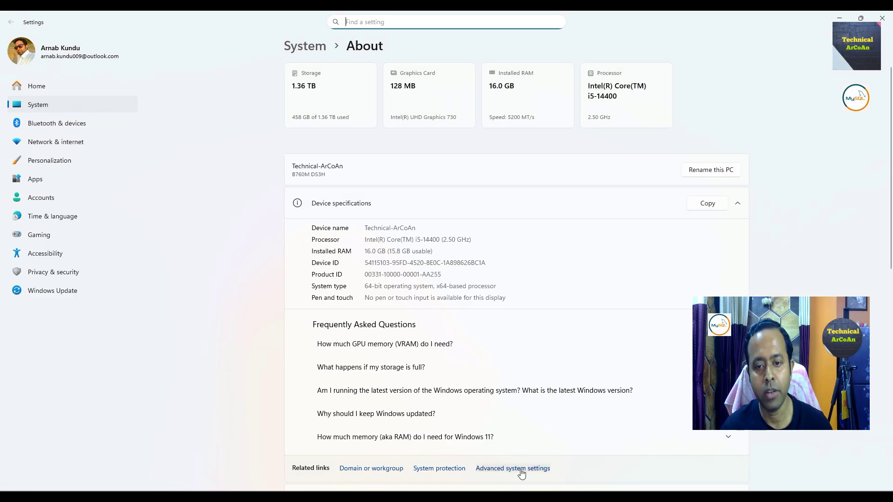
left_click(522, 470)
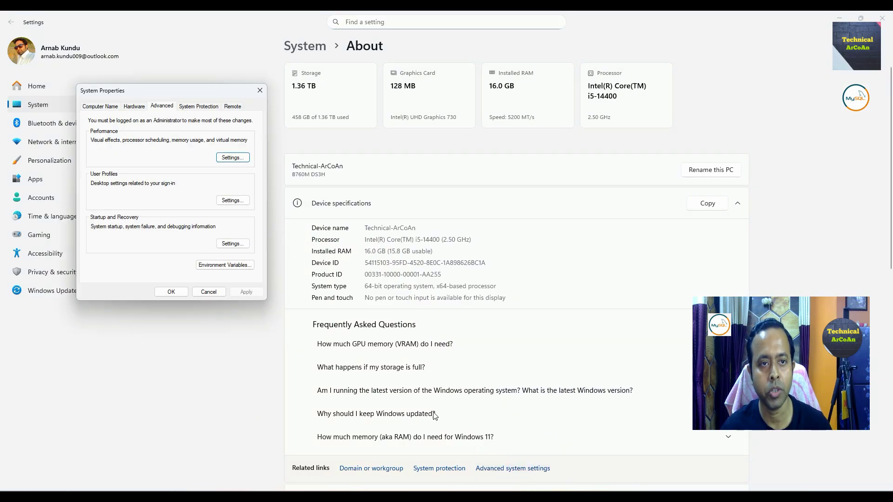
left_click(225, 266)
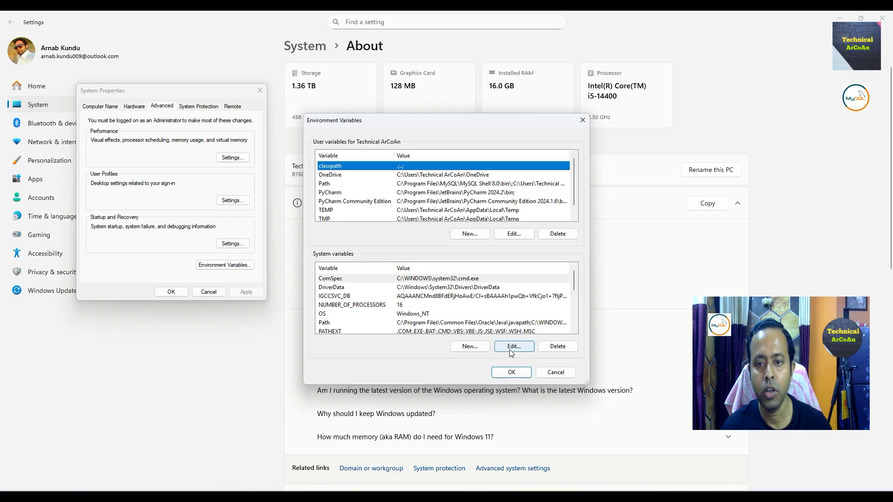
- Add C:\Program Files\MySQL\MySQL Server 8.0\bin as a new entry to the system Path variable, confirm all dialogs and close Settings
left_click(462, 322)
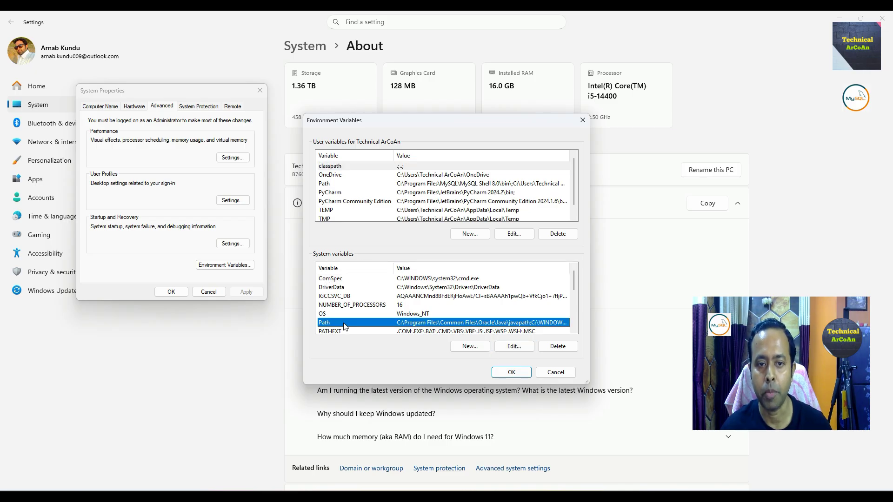
left_click(507, 349)
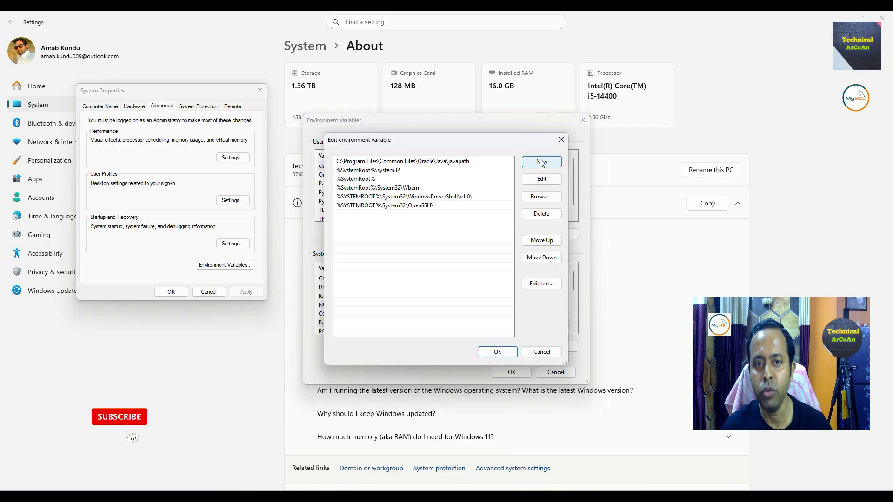
left_click(541, 161)
key("ctrl+v")
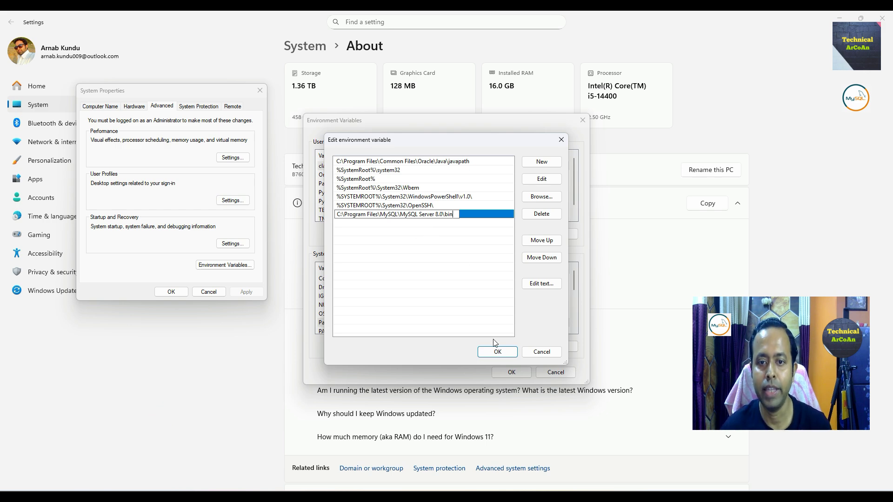
left_click(496, 351)
left_click(510, 373)
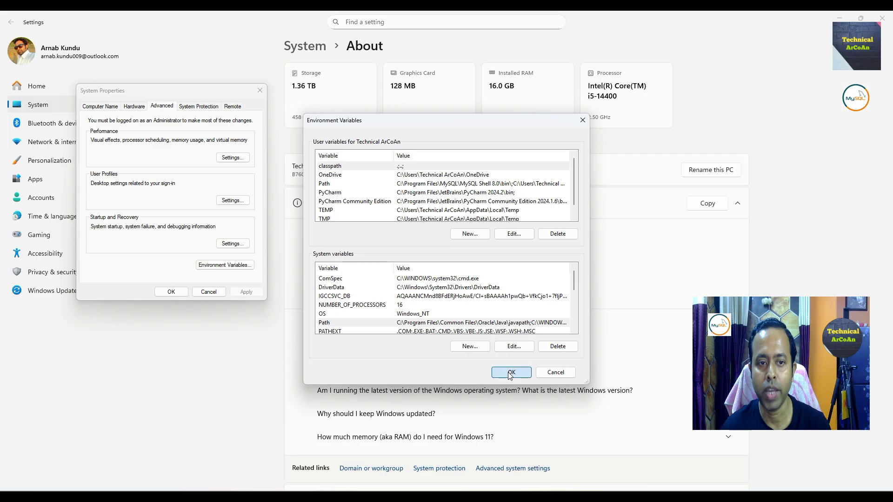
left_click(171, 292)
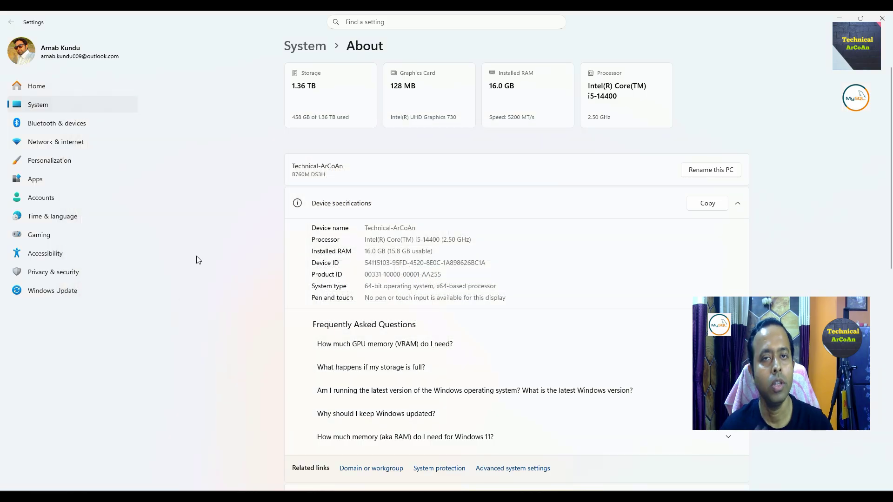
left_click(882, 19)
- Search Windows for cmd, open Command Prompt and reposition its window on the desktop
key("super")
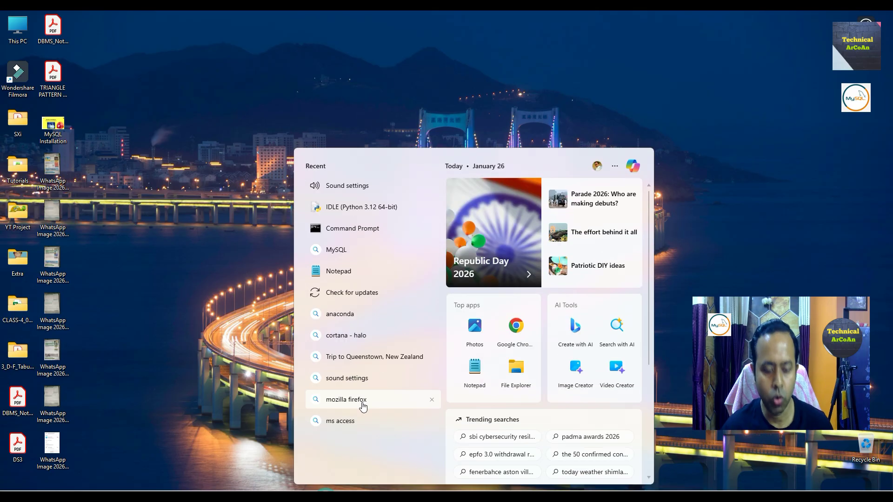
type("cm")
key("Return")
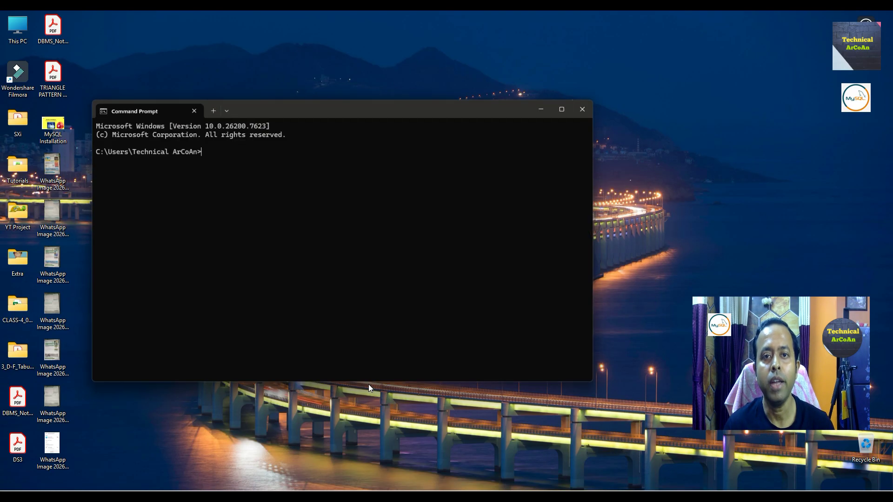
left_click_drag(363, 108, 455, 68)
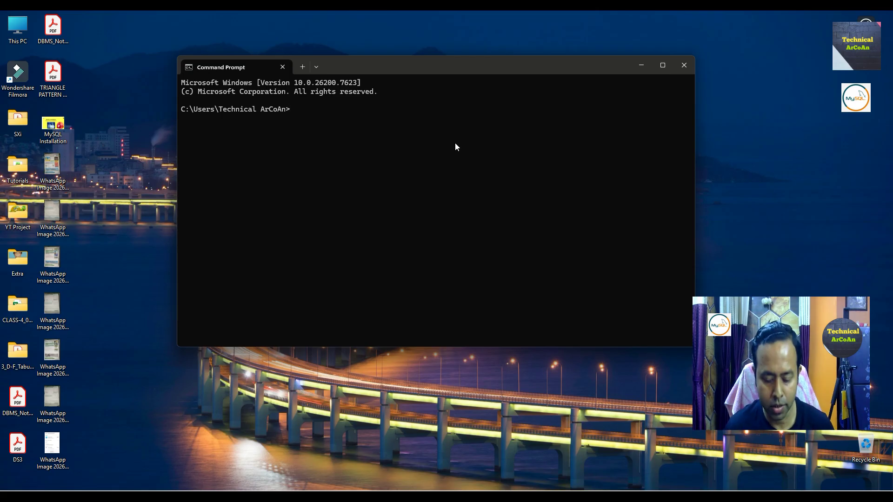
- Log in to MySQL with the command mysql -u root -p and enter the root password
type("my")
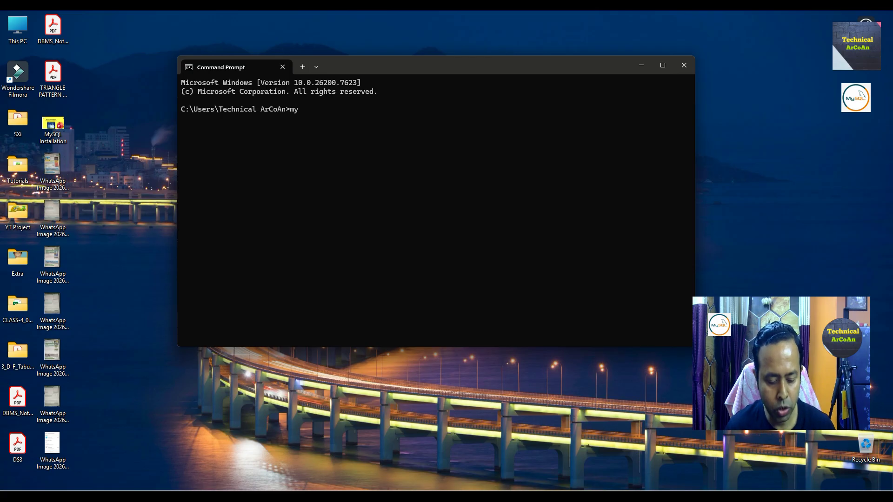
type("sql")
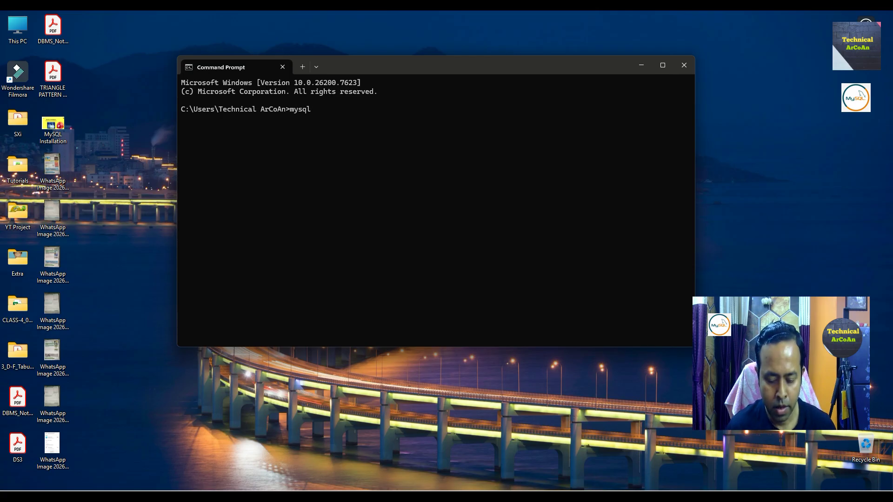
type(" -u ro")
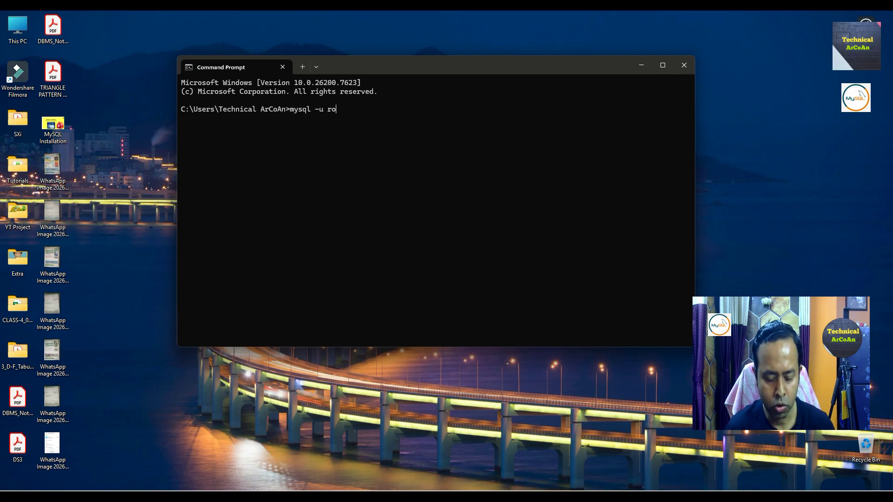
type("ot -p")
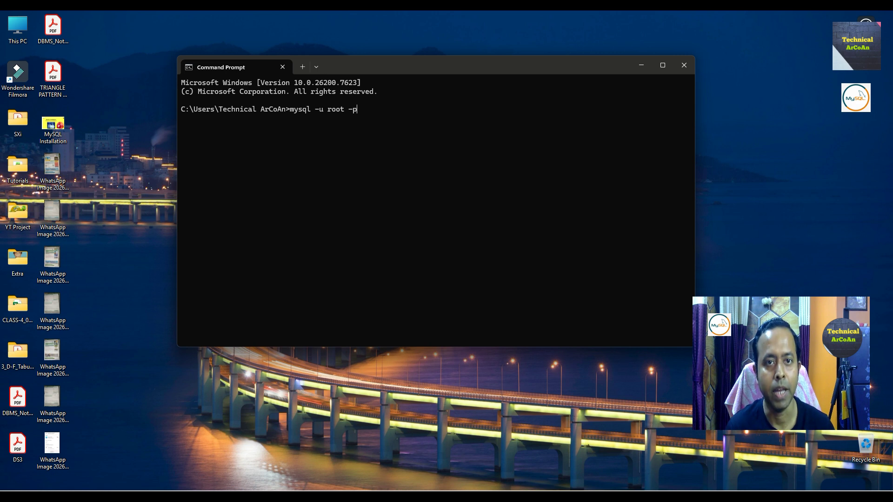
key("Return")
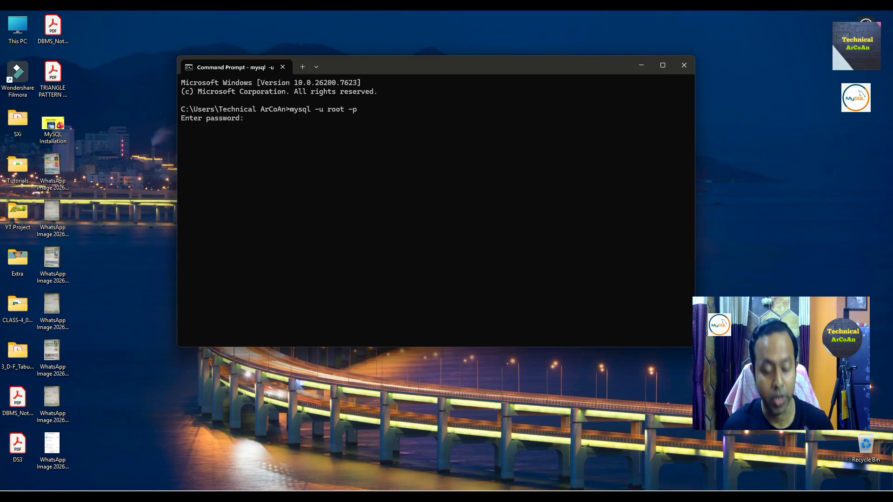
type("********")
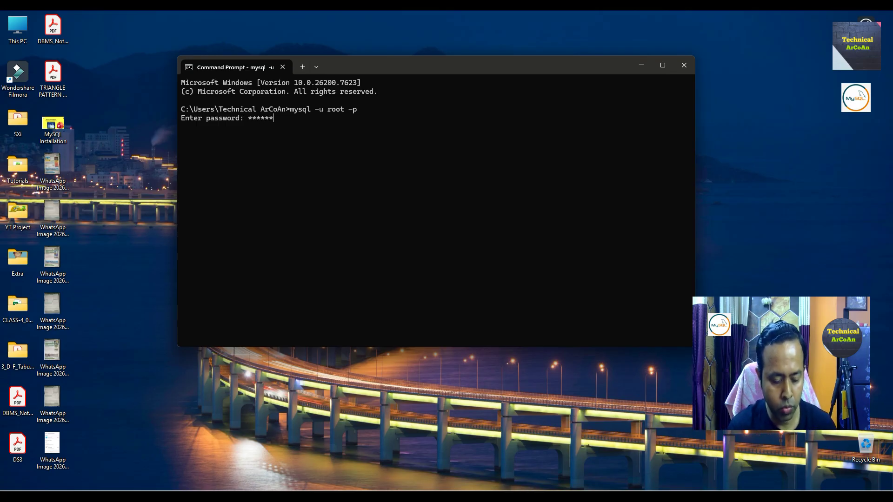
type("***")
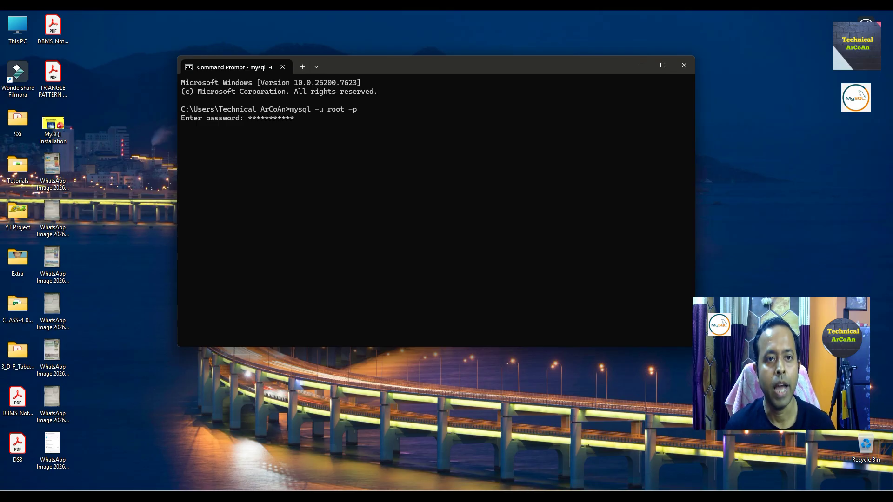
key("Return")
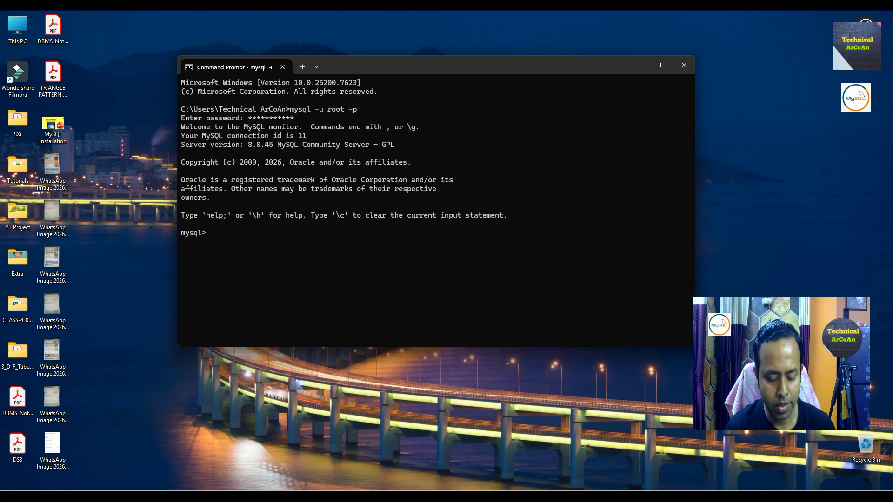
- List the server's existing databases with show databases;
type("show data")
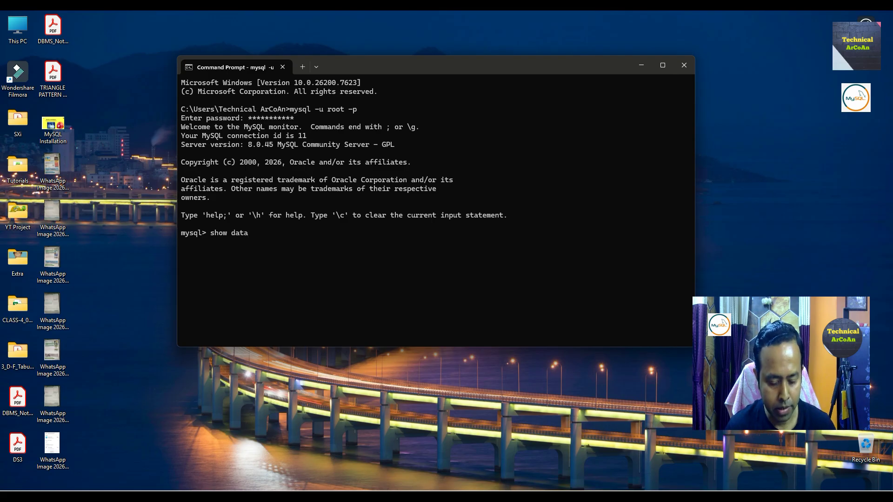
type("bases;")
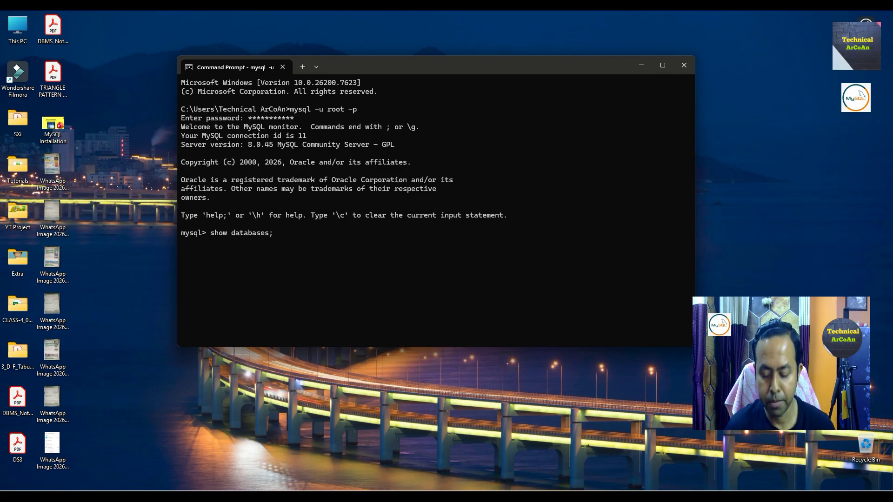
key("Return")
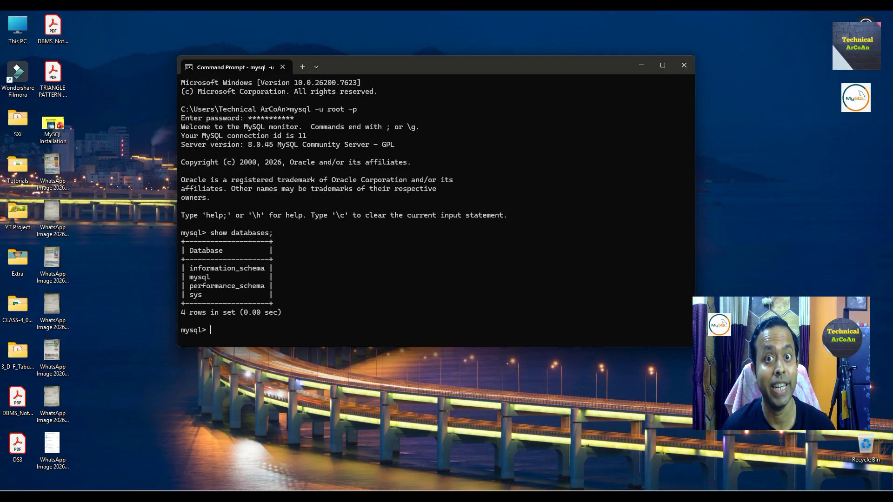
- Create a new database named with the account owner's first name using the create database statement
type("create")
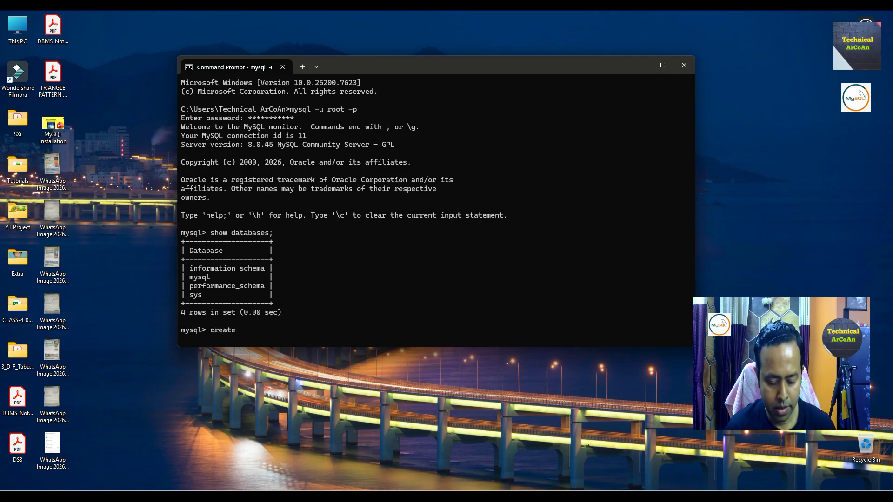
type(" data")
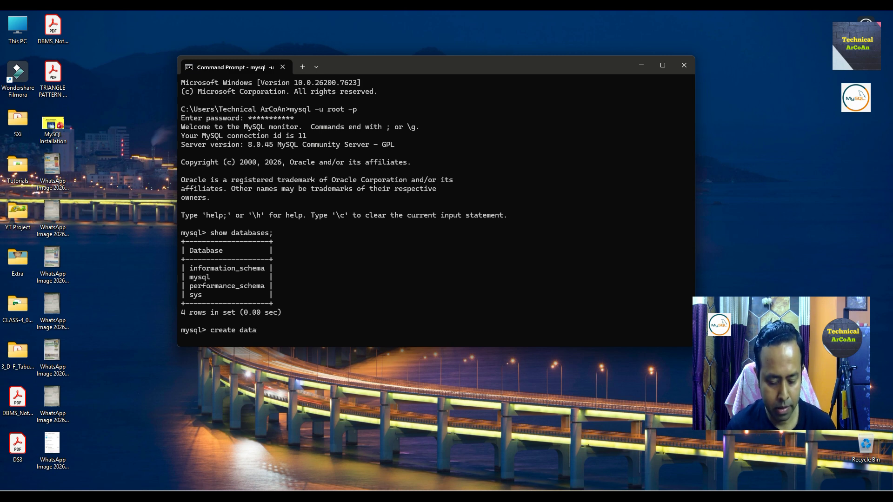
type("be")
key("BackSpace")
type("s")
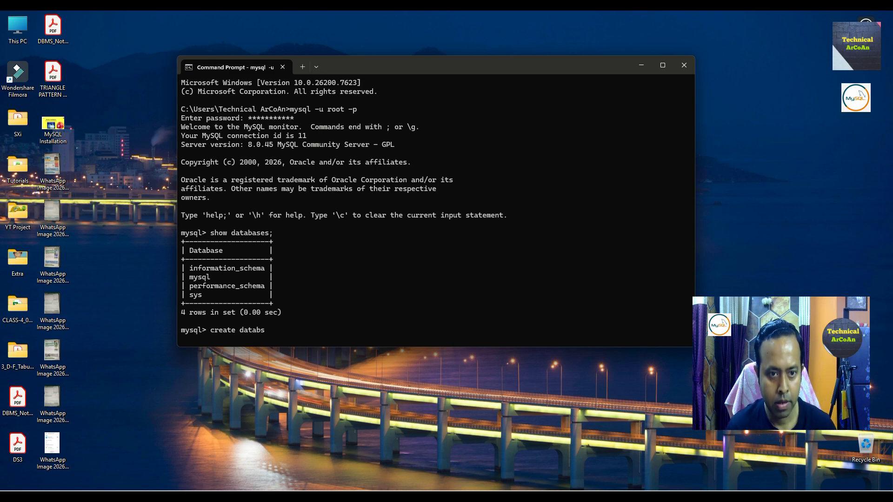
key("BackSpace")
type("ase Ar")
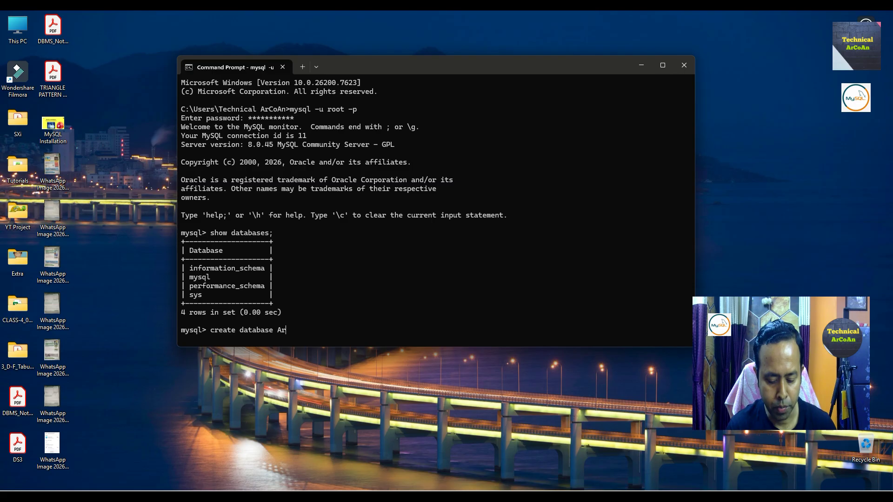
type("nab;")
key("Return")
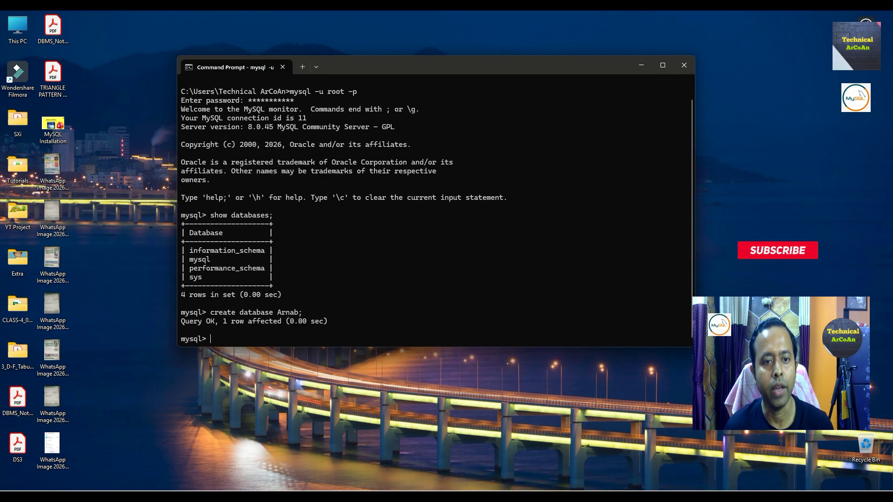
- Run show databases; again to check for the new database, and close the Command Prompt window
type("sh")
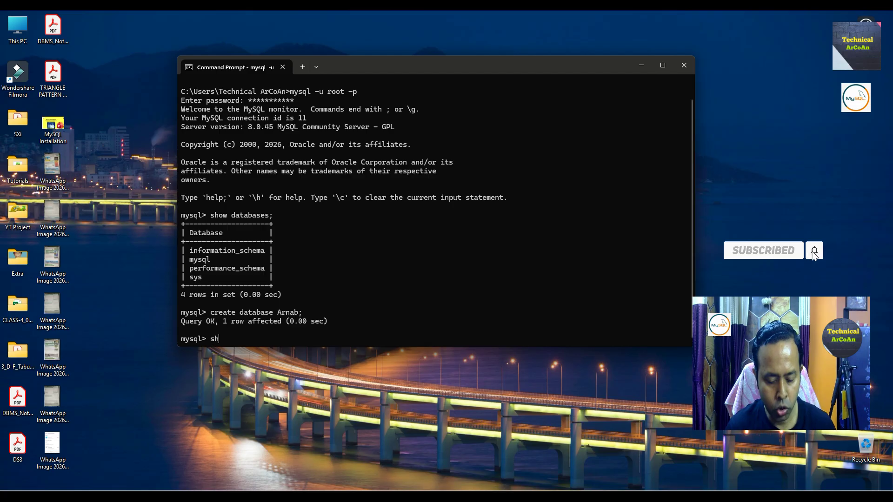
type("ow data")
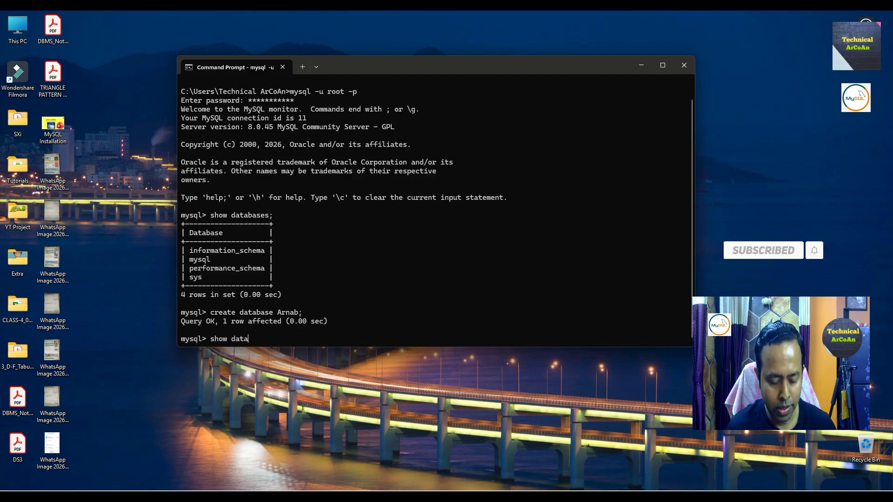
type("bas")
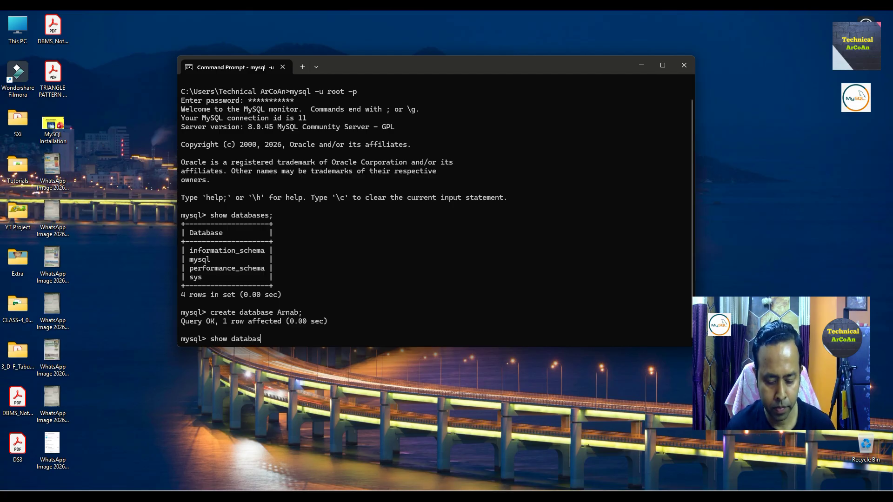
type("es")
key("BackSpace")
key("BackSpace")
key("BackSpace")
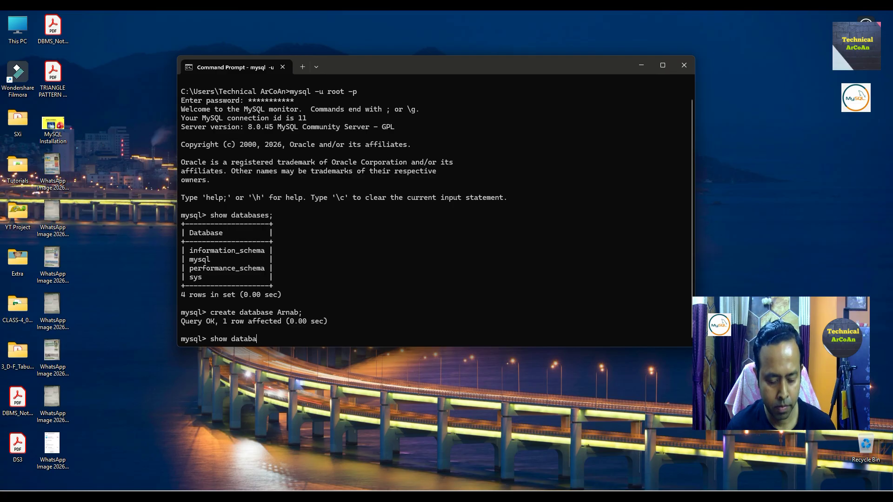
type("ses;")
key("Return")
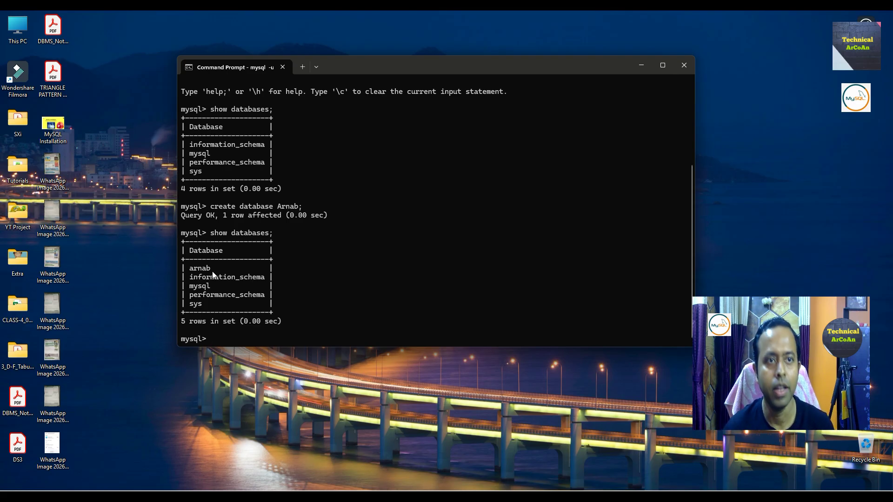
left_click(686, 66)
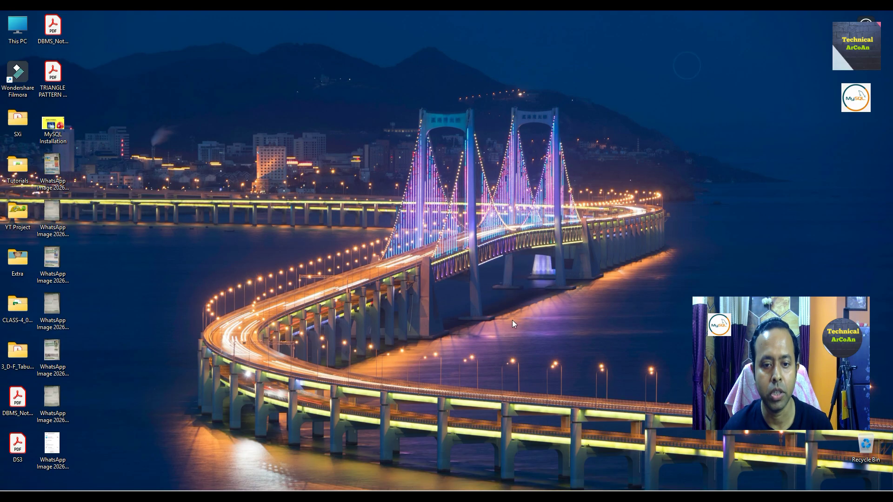
- Find and launch MySQL Workbench 8.0 CE, and maximize its window
key("super+s")
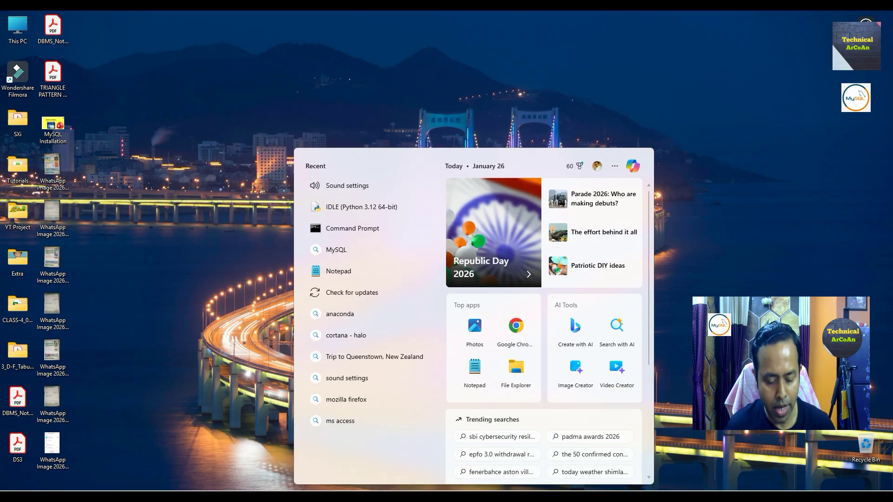
type("wor")
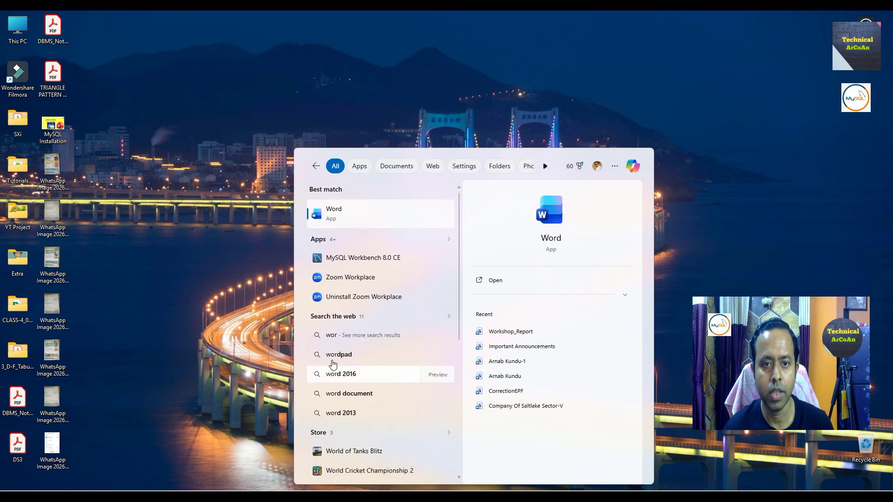
left_click(354, 259)
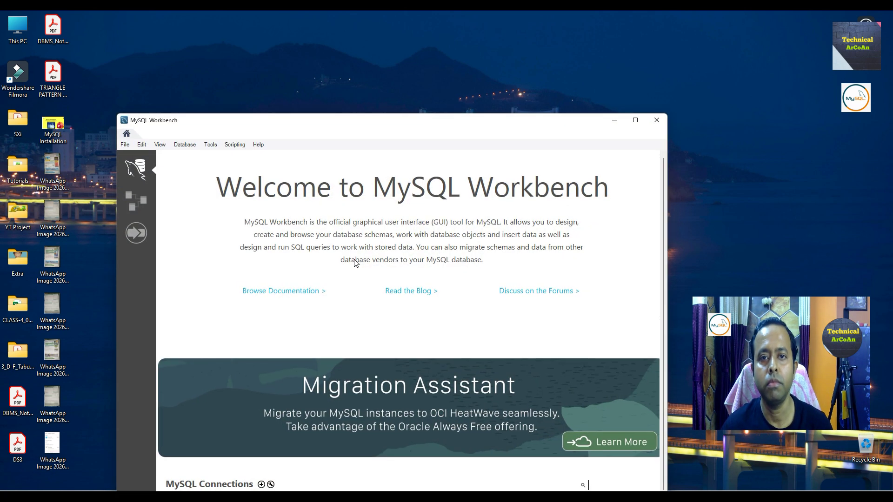
left_click(632, 122)
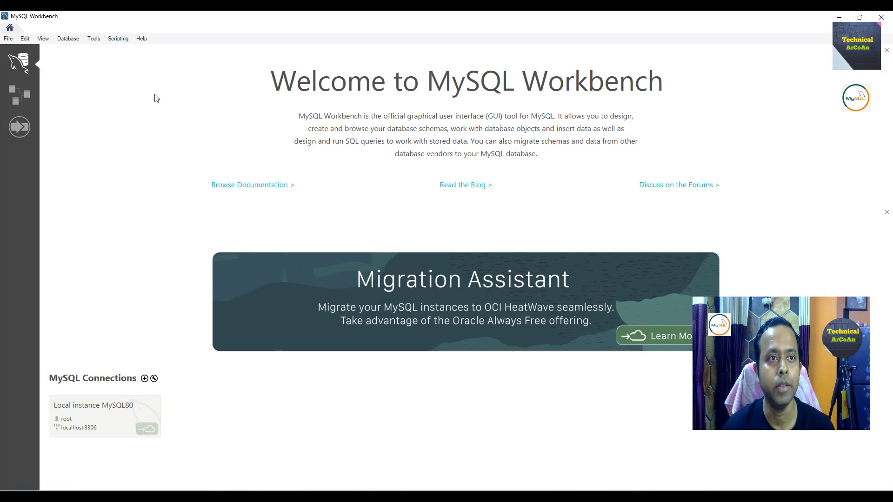
- Connect to the Local instance MySQL80 server as root by entering the root password
left_click(80, 420)
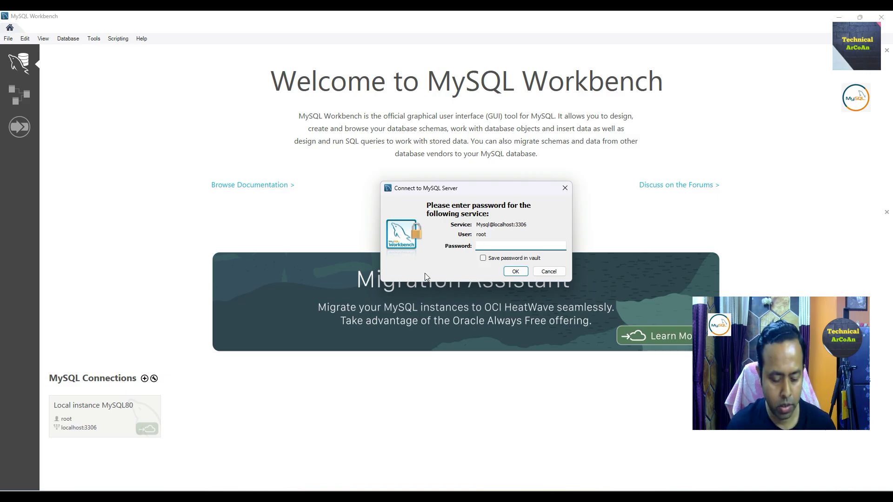
type("********")
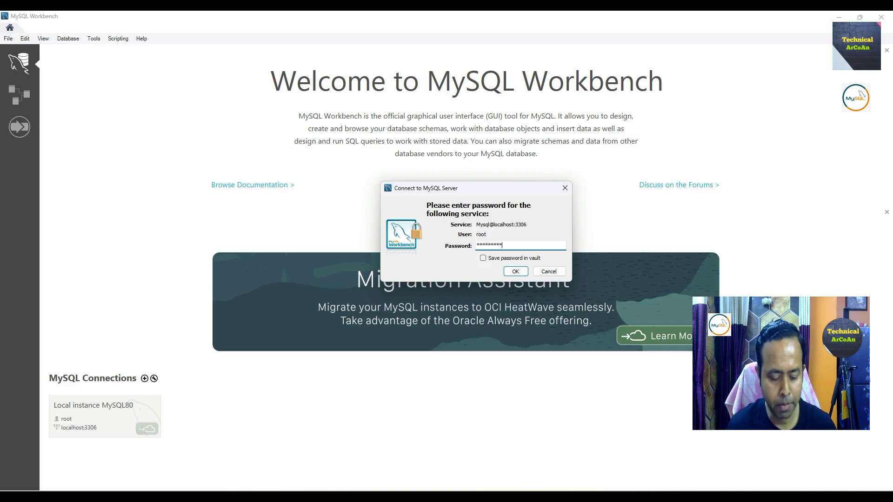
key("Return")
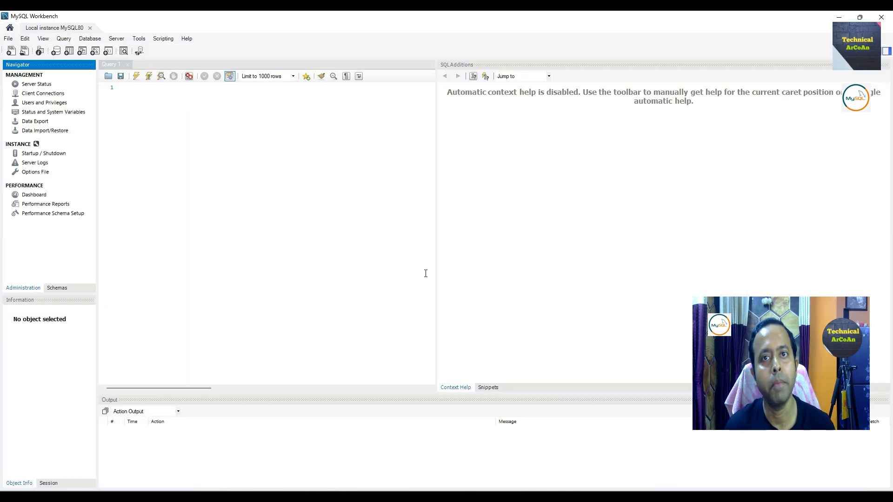
- Write show databases; in the Query 1 editor and execute it to list the server's databases
left_click(147, 91)
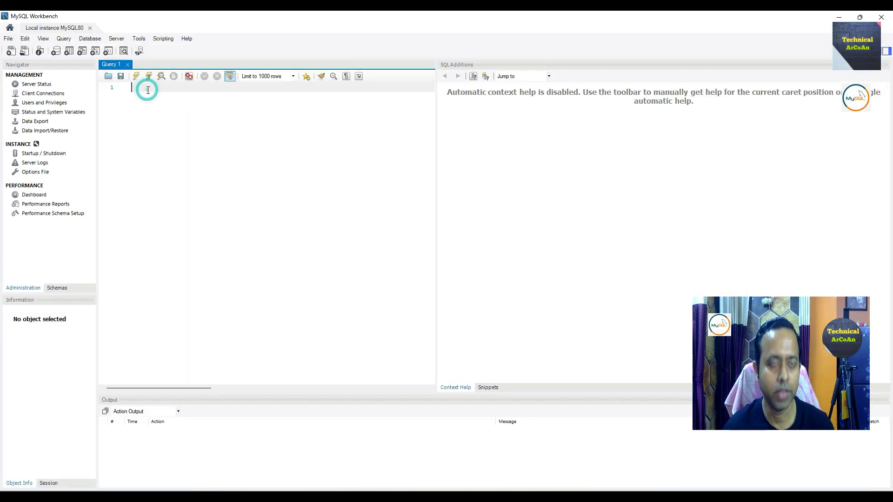
type("show")
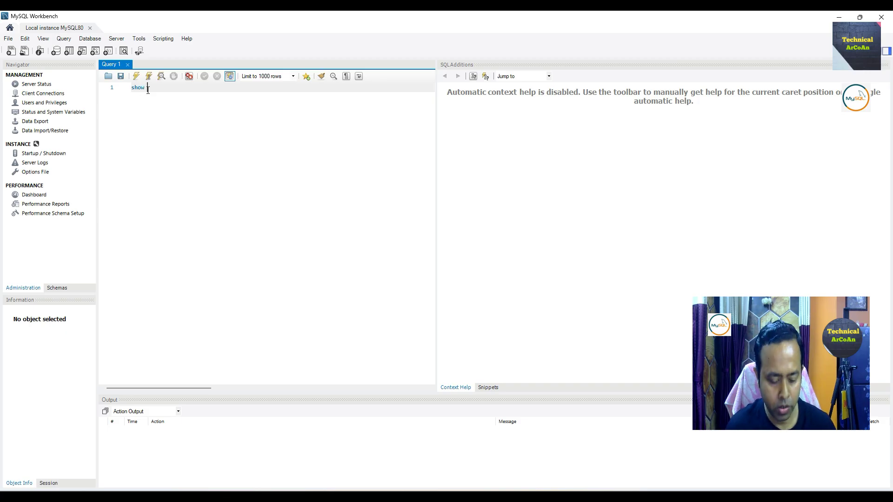
type(" dta")
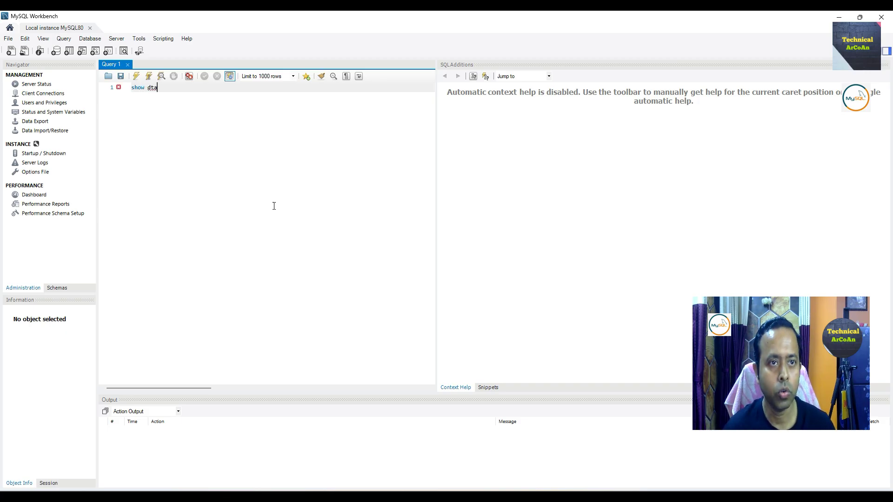
key("BackSpace")
key("BackSpace")
key("BackSpace")
type("data")
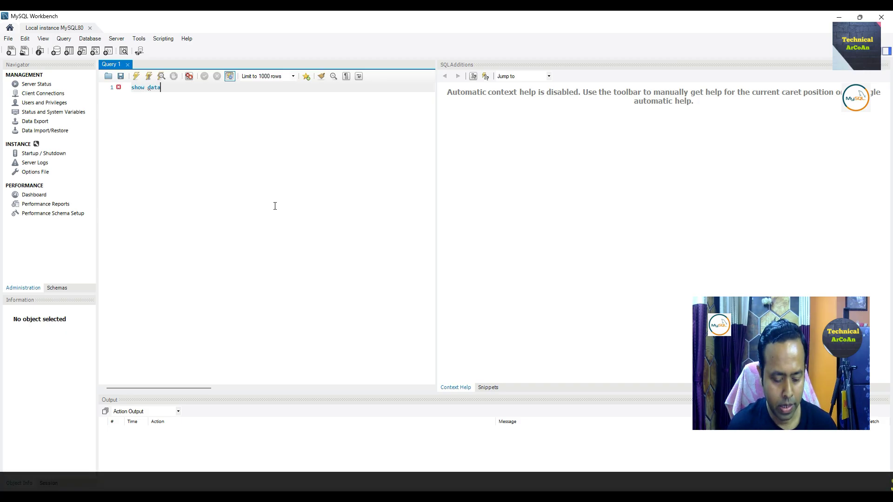
type("bases;")
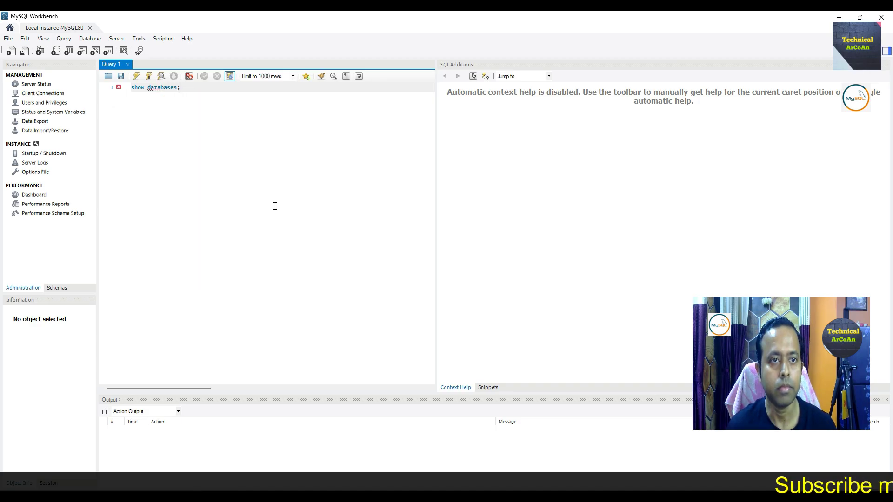
left_click(149, 78)
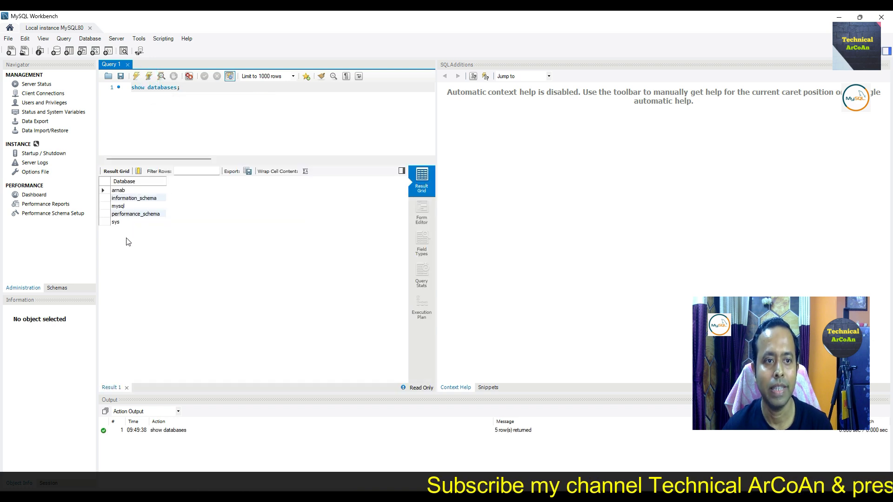